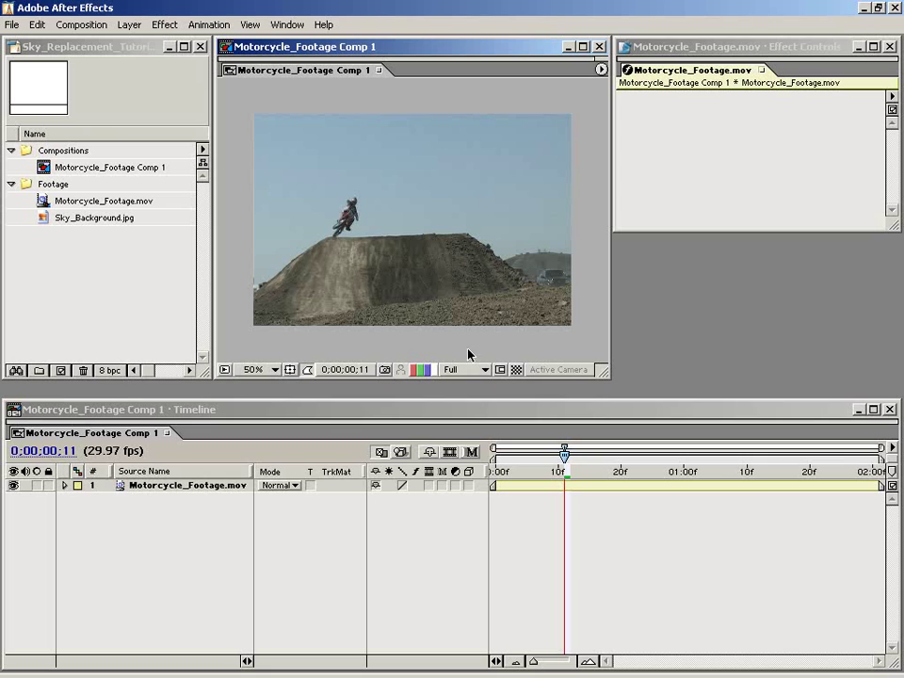
Scrub the playhead through the motorcycle jump and bring it back to frame 0
{"action": "left_click", "coordinate": [537, 534]}
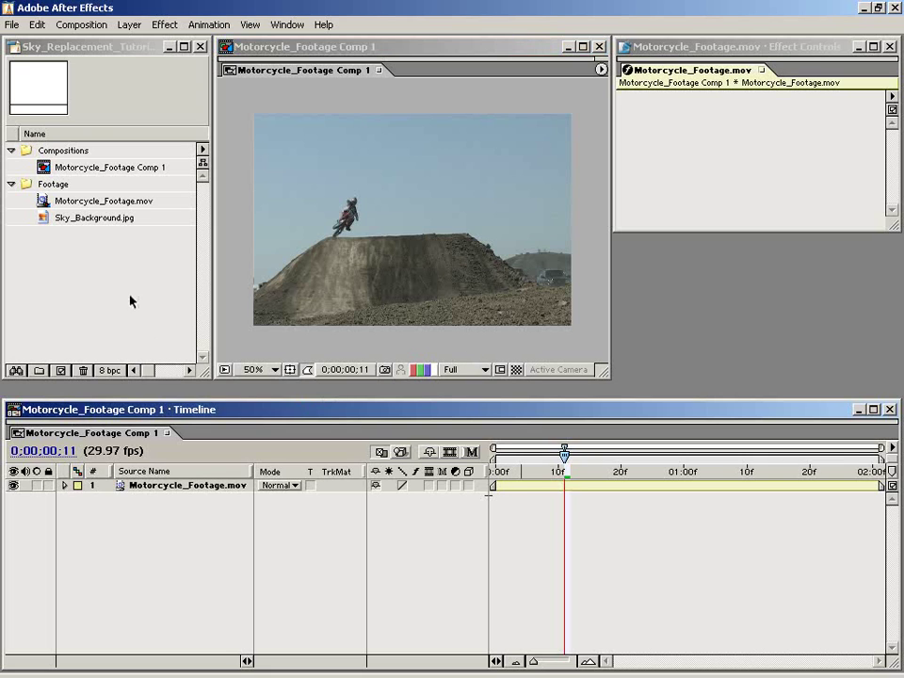
{"action": "left_click_drag", "start_coordinate": [500, 474], "coordinate": [703, 480]}
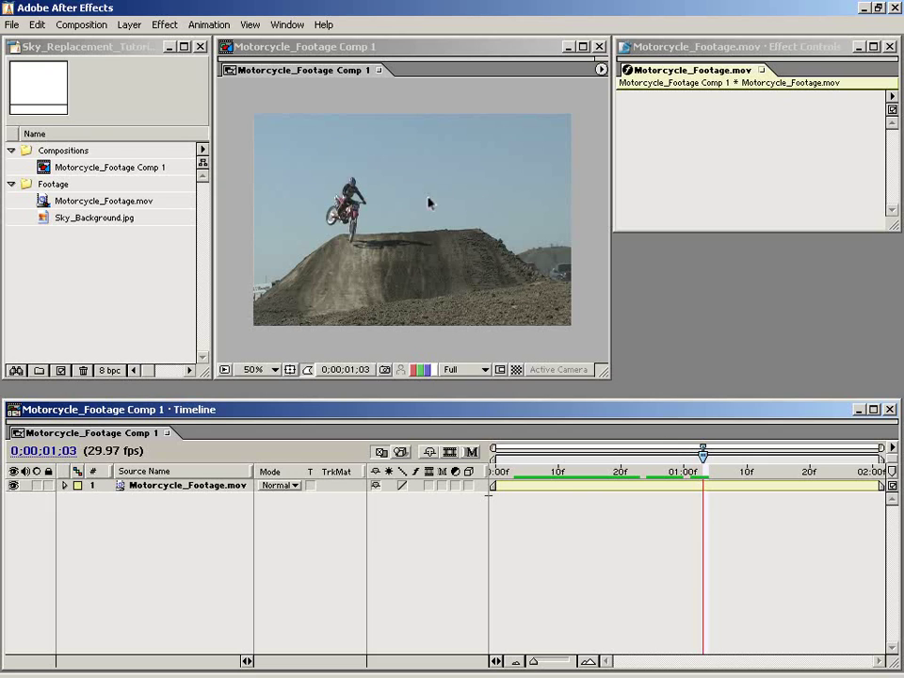
{"action": "left_click_drag", "start_coordinate": [646, 471], "coordinate": [496, 484]}
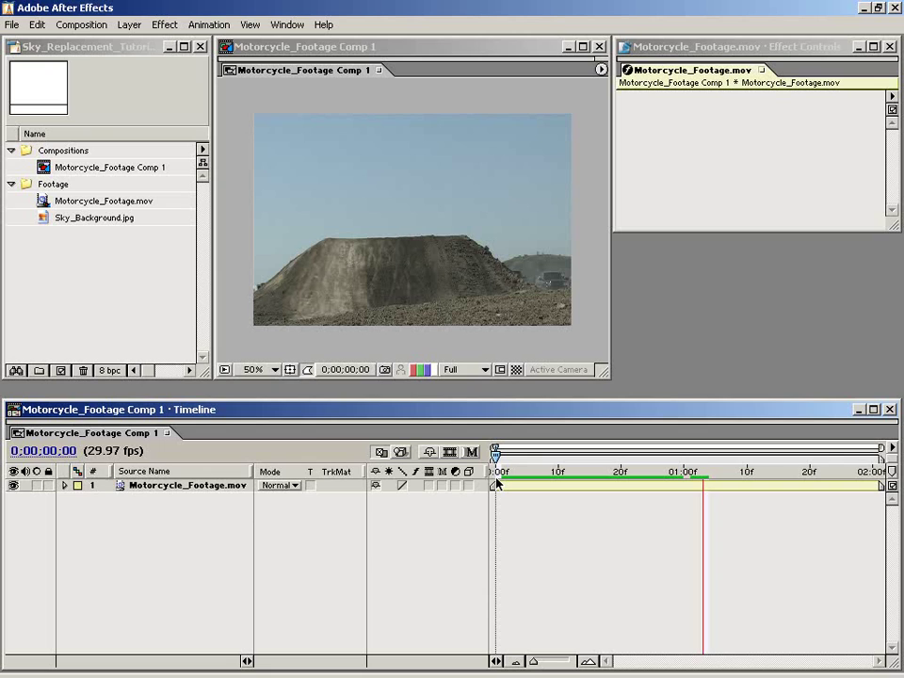
Preview Sky_Background.jpg in its own viewer, then return to the composition
{"action": "double_click", "coordinate": [43, 217]}
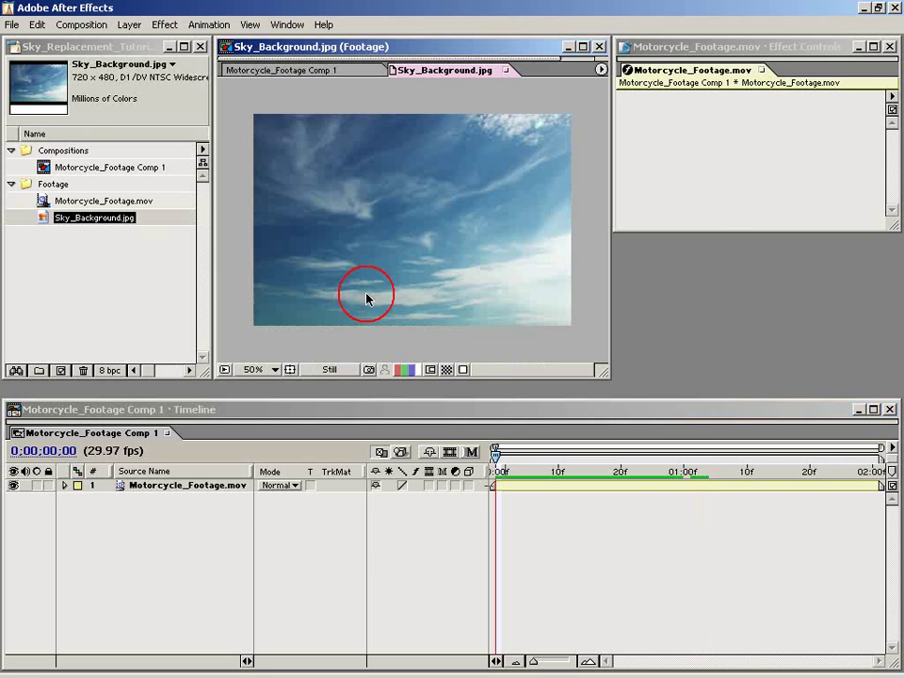
{"action": "left_click", "coordinate": [507, 71]}
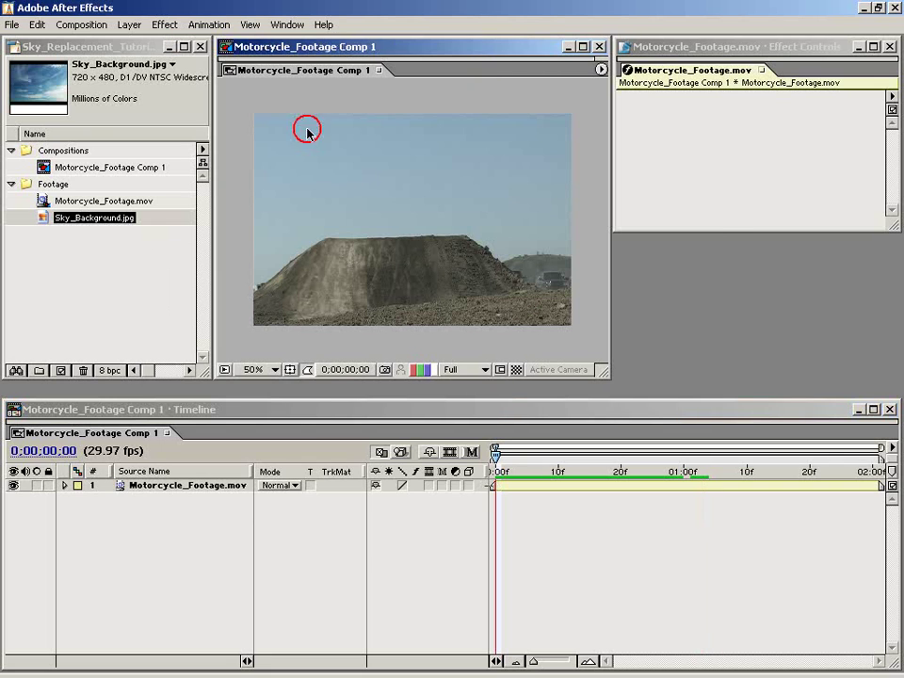
{"action": "left_click", "coordinate": [65, 239]}
Drag Sky_Background.jpg into the timeline above the footage, undoing a test position move
{"action": "left_click_drag", "start_coordinate": [45, 218], "coordinate": [500, 484]}
{"action": "left_click", "coordinate": [519, 489]}
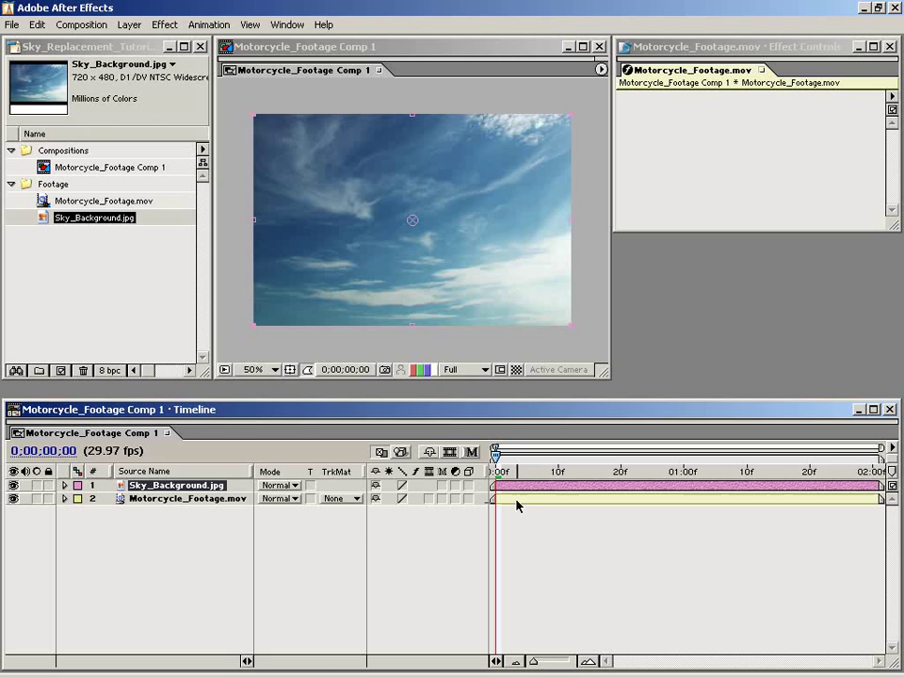
{"action": "left_click", "coordinate": [507, 491]}
{"action": "left_click_drag", "start_coordinate": [497, 453], "coordinate": [496, 453]}
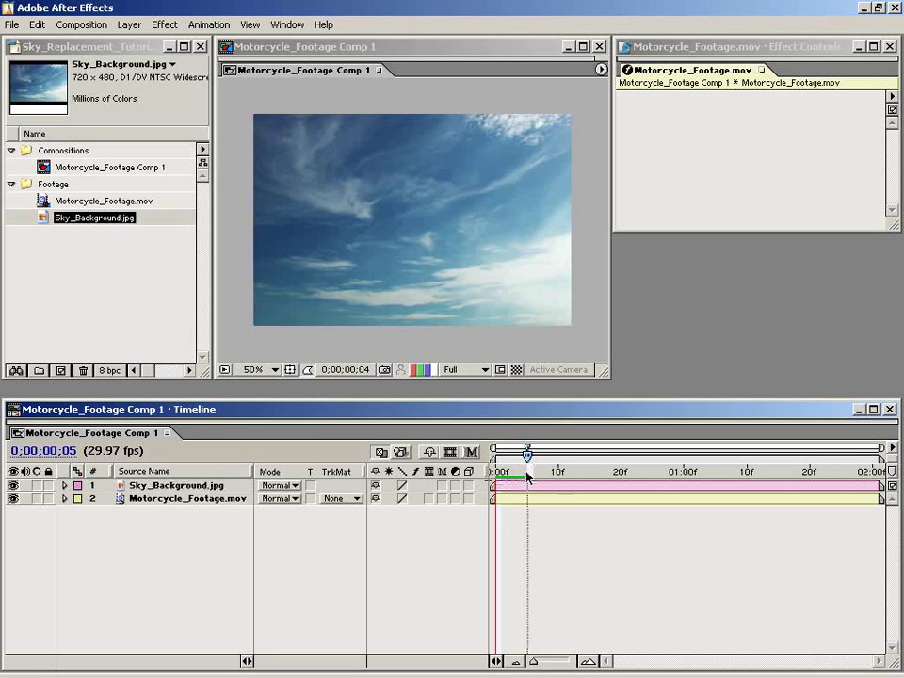
{"action": "left_click", "coordinate": [431, 269]}
{"action": "left_click_drag", "start_coordinate": [431, 268], "coordinate": [436, 192]}
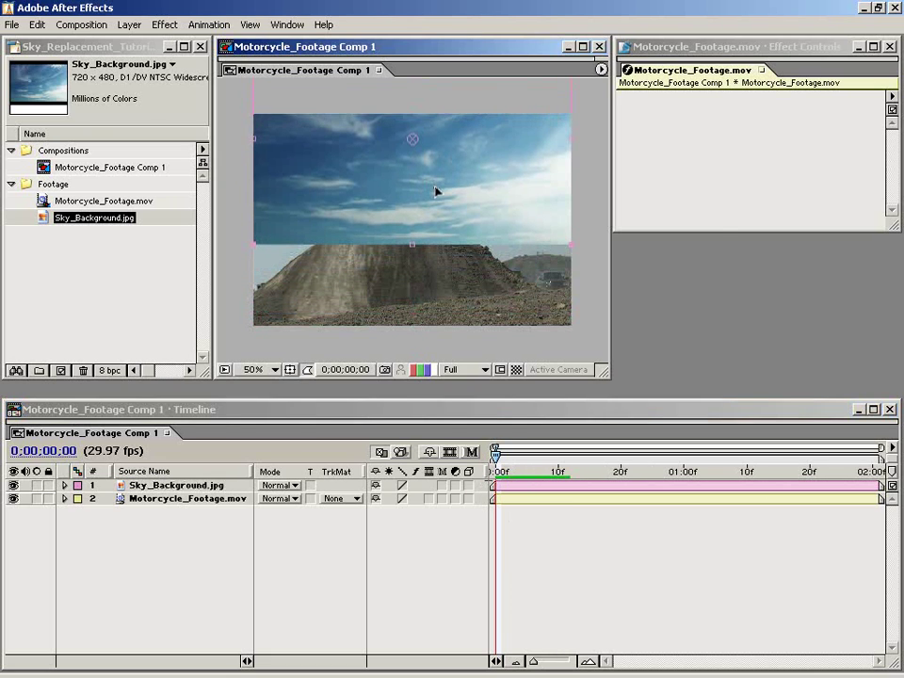
{"action": "key", "text": "ctrl+z"}
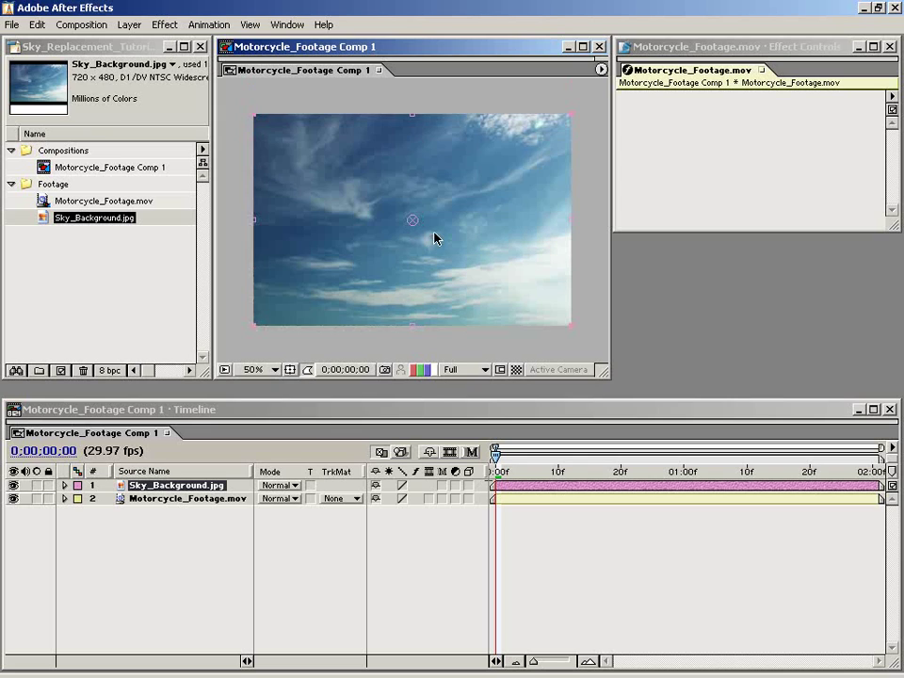
Apply Linear Wipe to the sky layer: angle 0°, completion 30%, feather about 179
{"action": "left_click", "coordinate": [165, 25]}
{"action": "mouse_move", "coordinate": [186, 366]}
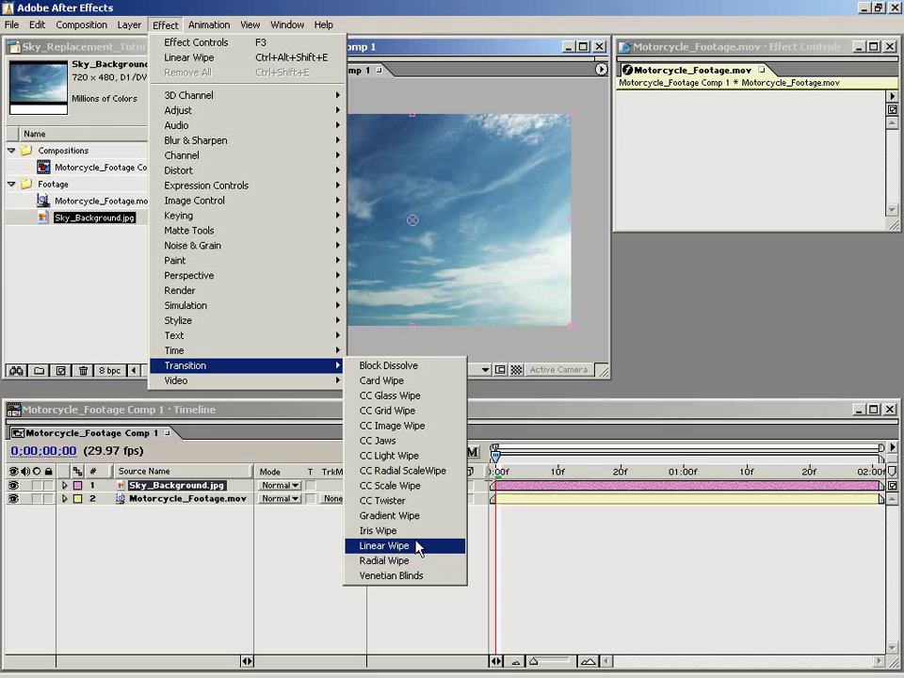
{"action": "left_click", "coordinate": [412, 545]}
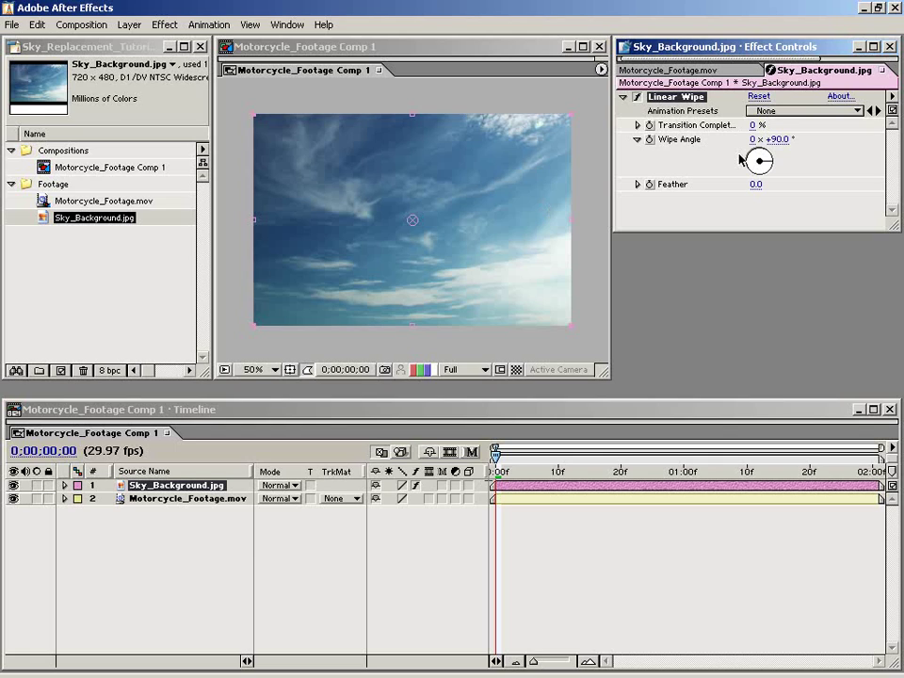
{"action": "left_click", "coordinate": [778, 139]}
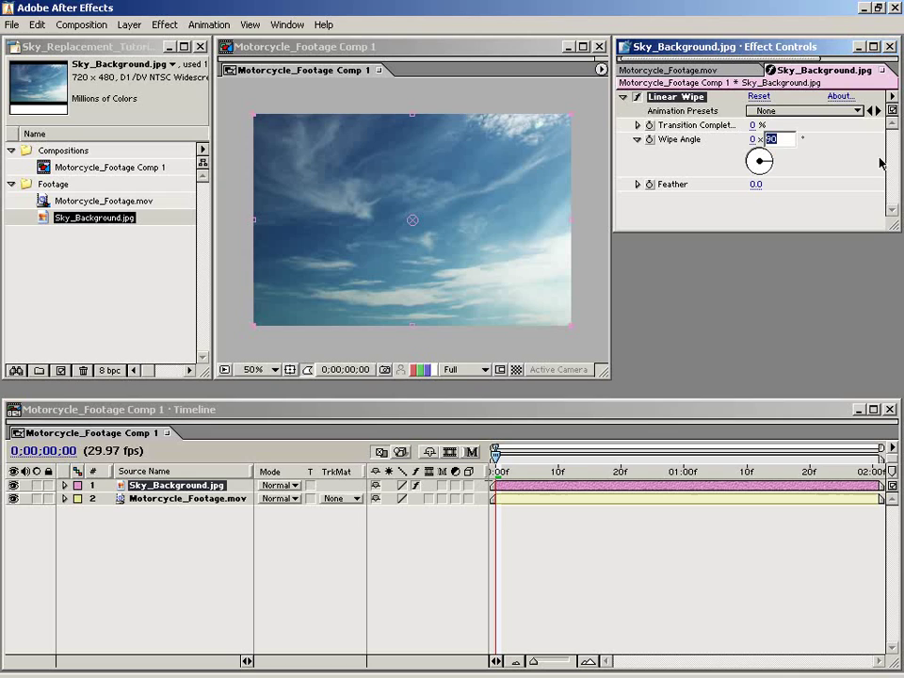
{"action": "type", "text": "0"}
{"action": "key", "text": "Return"}
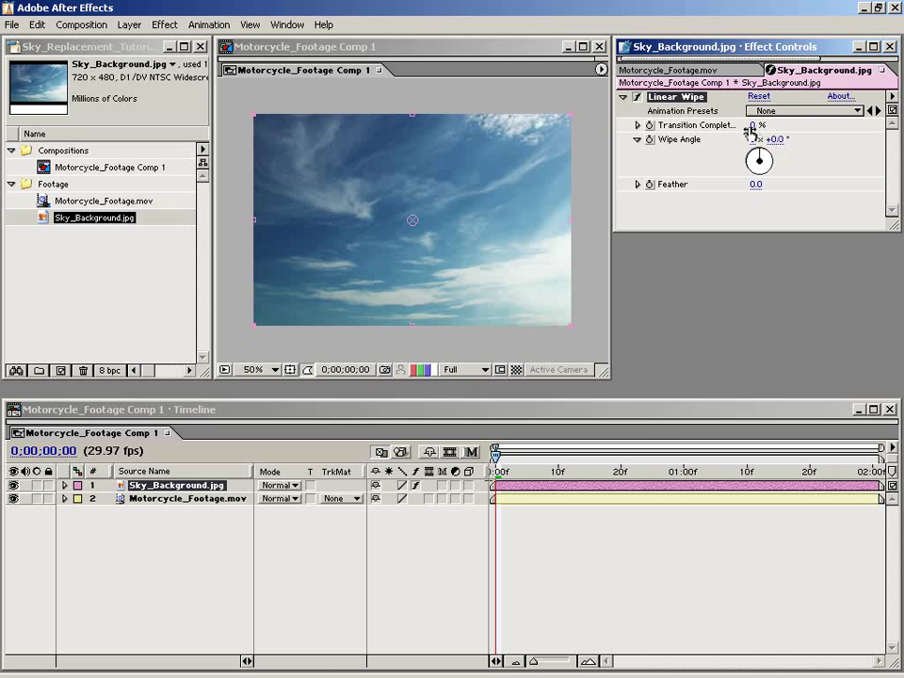
{"action": "left_click", "coordinate": [752, 125]}
{"action": "type", "text": "30"}
{"action": "key", "text": "Return"}
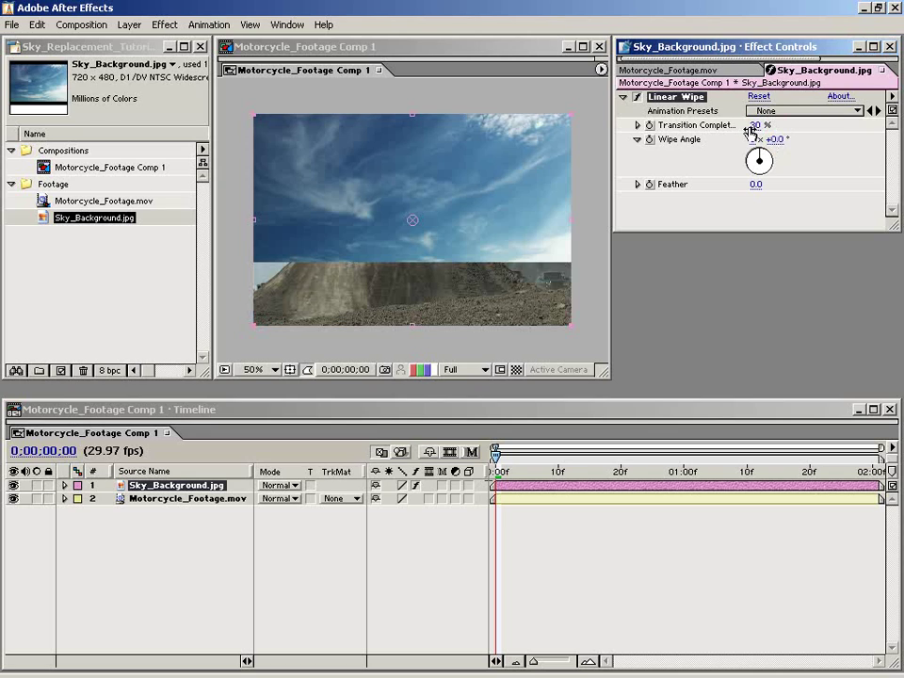
{"action": "left_click_drag", "start_coordinate": [756, 185], "coordinate": [846, 166]}
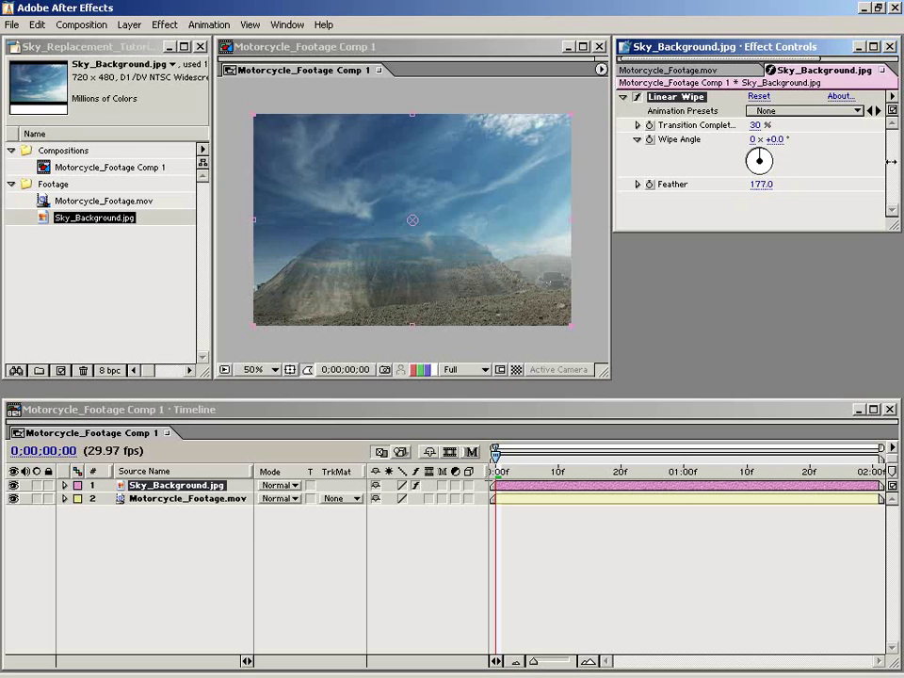
Drag the sky layer upward in the comp viewer and check the first frames
{"action": "mouse_move", "coordinate": [418, 227]}
{"action": "left_mouse_down"}
{"action": "mouse_move", "coordinate": [422, 153]}
{"action": "mouse_move", "coordinate": [422, 162]}
{"action": "left_mouse_up"}
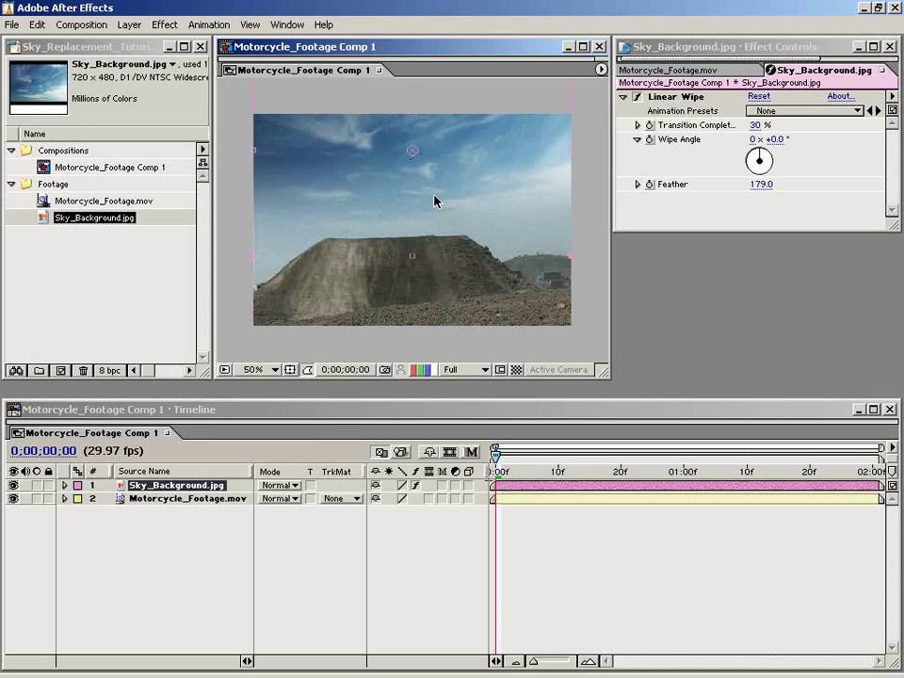
{"action": "left_click", "coordinate": [528, 535]}
{"action": "mouse_move", "coordinate": [497, 452]}
{"action": "left_mouse_down"}
{"action": "mouse_move", "coordinate": [509, 461]}
{"action": "mouse_move", "coordinate": [527, 448]}
{"action": "mouse_move", "coordinate": [423, 467]}
{"action": "left_mouse_up"}
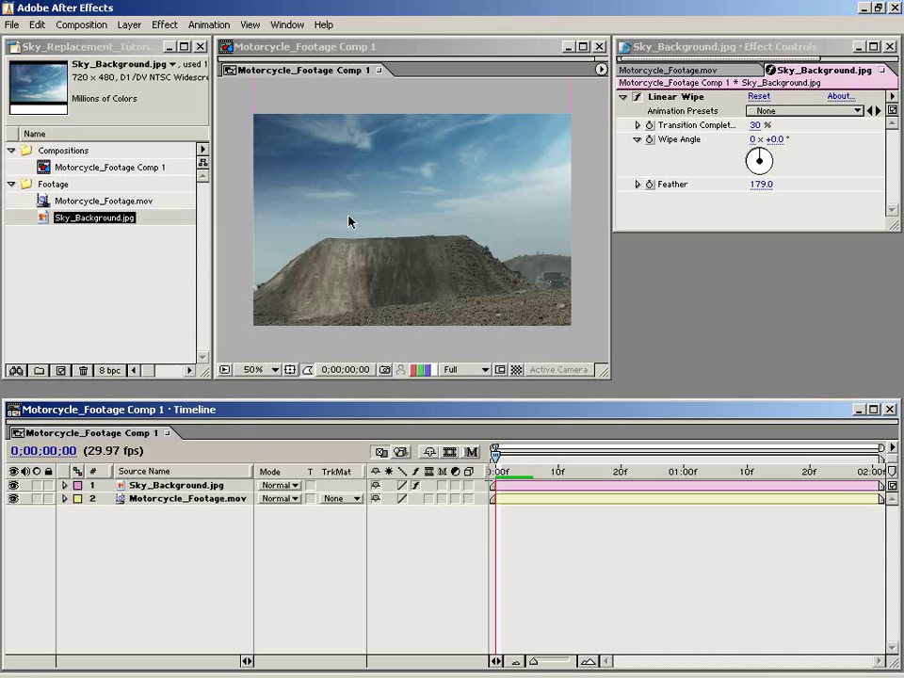
Scrub to the mid-air frame to check the jump against the new sky
{"action": "key", "text": "comma"}
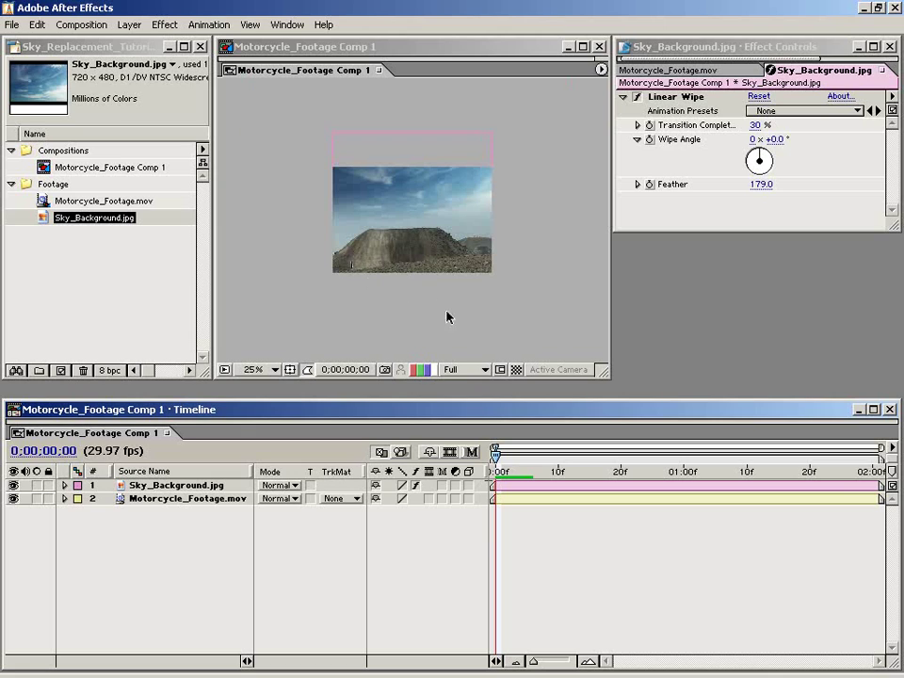
{"action": "key", "text": "period"}
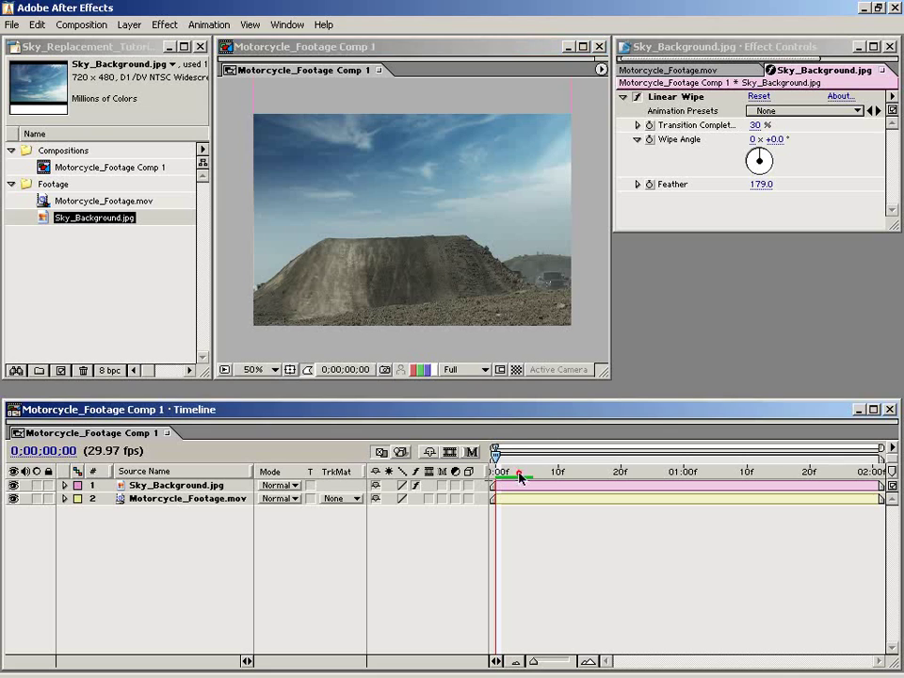
{"action": "mouse_move", "coordinate": [519, 477]}
{"action": "left_mouse_down"}
{"action": "mouse_move", "coordinate": [858, 480]}
{"action": "mouse_move", "coordinate": [509, 487]}
{"action": "mouse_move", "coordinate": [877, 487]}
{"action": "mouse_move", "coordinate": [507, 492]}
{"action": "left_mouse_up"}
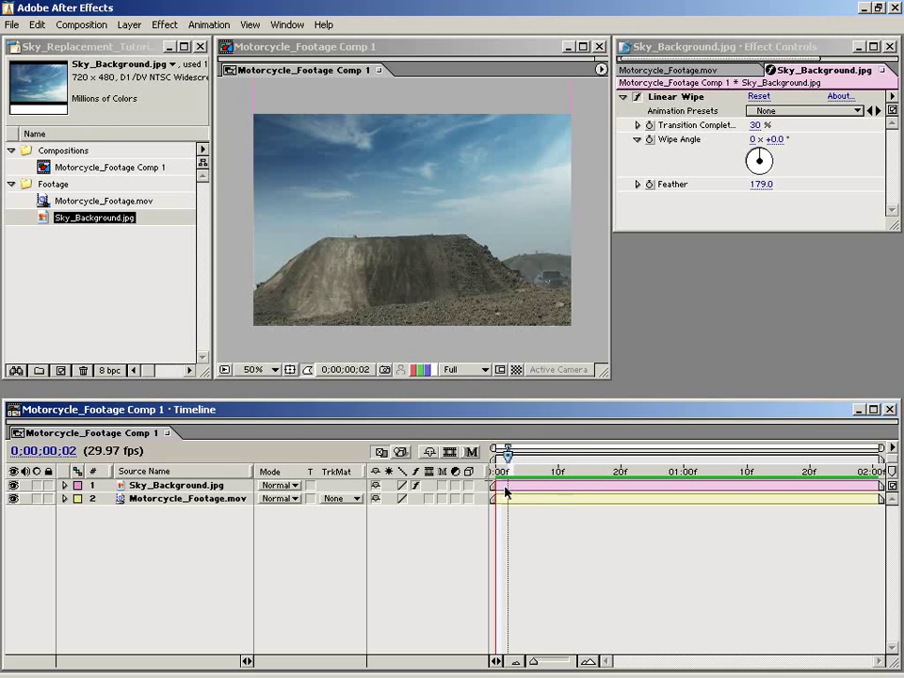
{"action": "left_click", "coordinate": [216, 486]}
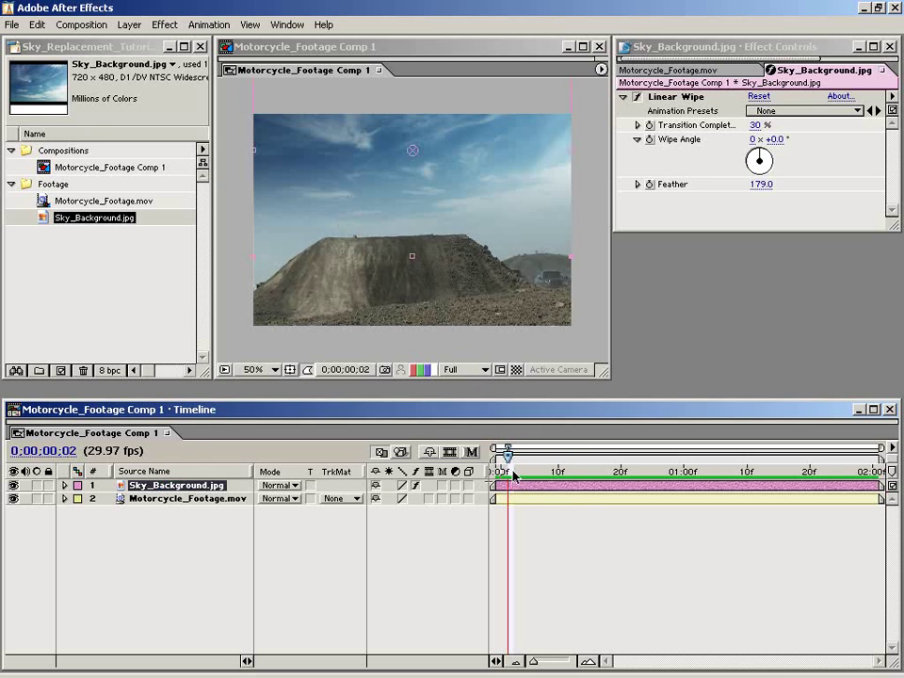
{"action": "mouse_move", "coordinate": [514, 476]}
{"action": "left_mouse_down"}
{"action": "mouse_move", "coordinate": [706, 474]}
{"action": "mouse_move", "coordinate": [628, 482]}
{"action": "left_mouse_up"}
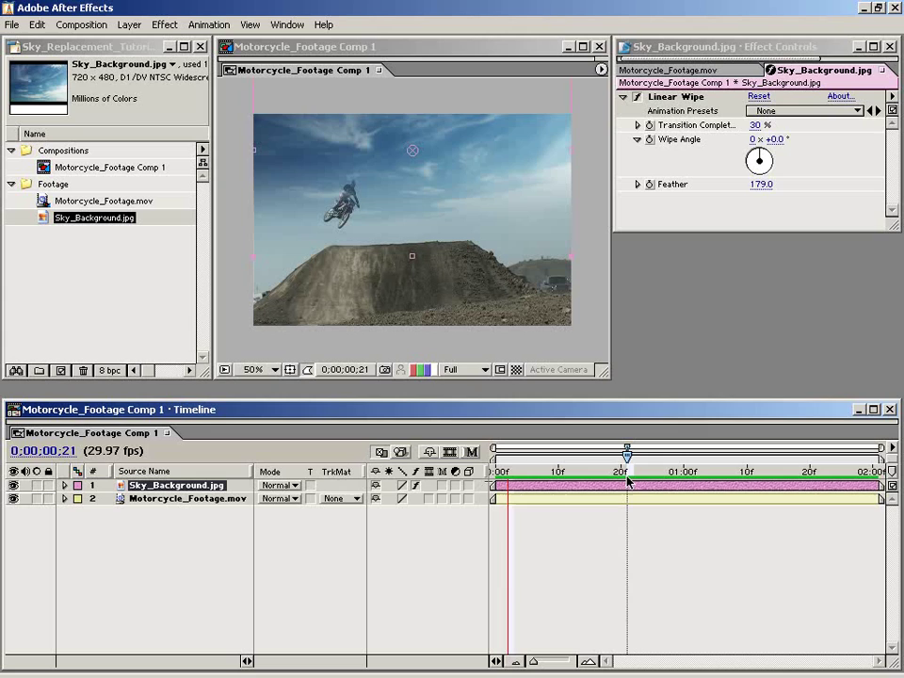
Start Track Motion on Motorcycle_Footage.mov from the Tracker panel
{"action": "left_click", "coordinate": [197, 500]}
{"action": "left_click", "coordinate": [219, 553]}
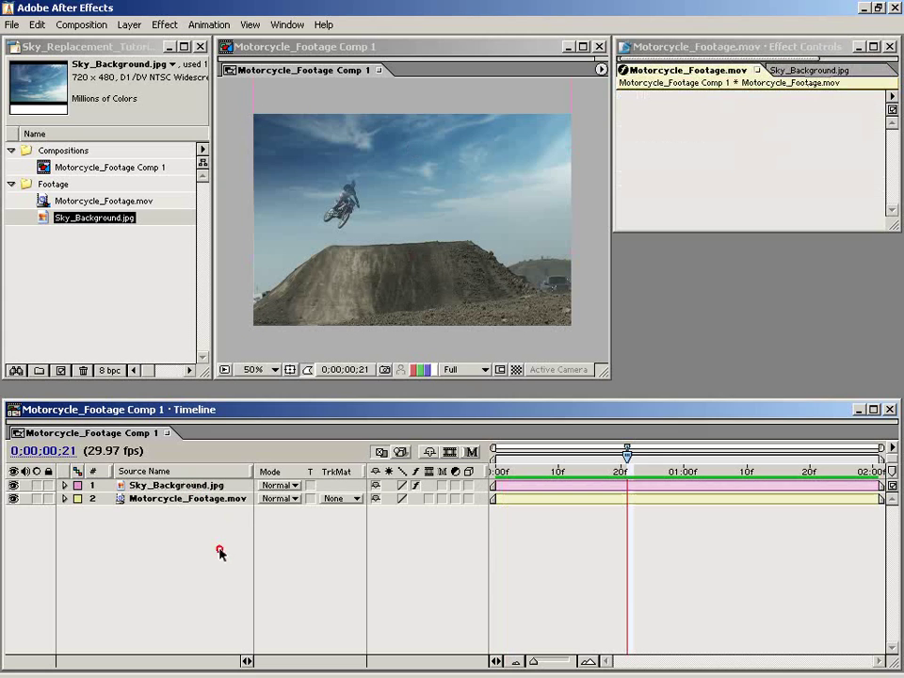
{"action": "left_click", "coordinate": [179, 500]}
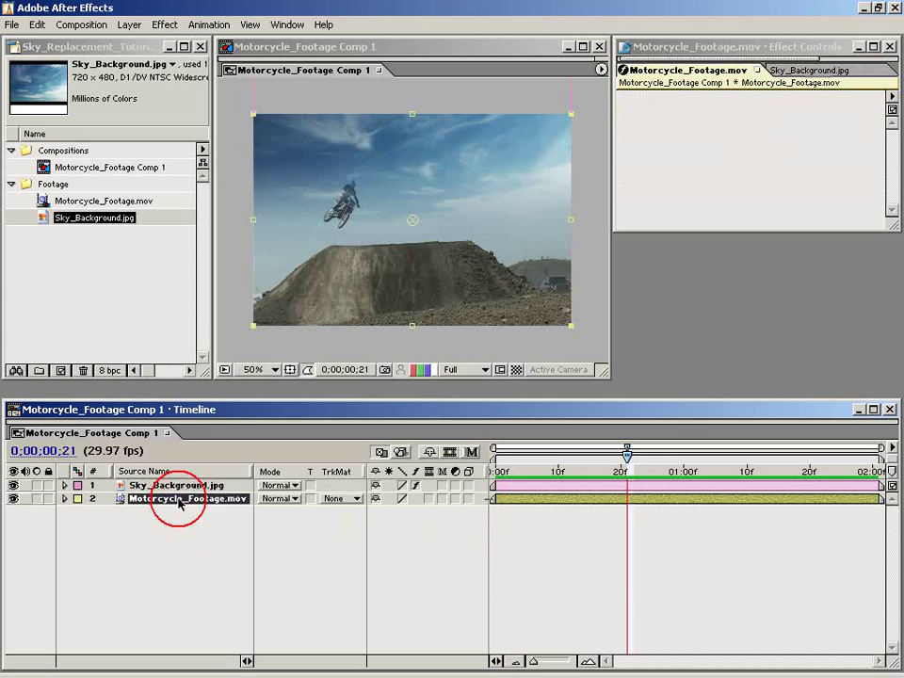
{"action": "left_click", "coordinate": [282, 25]}
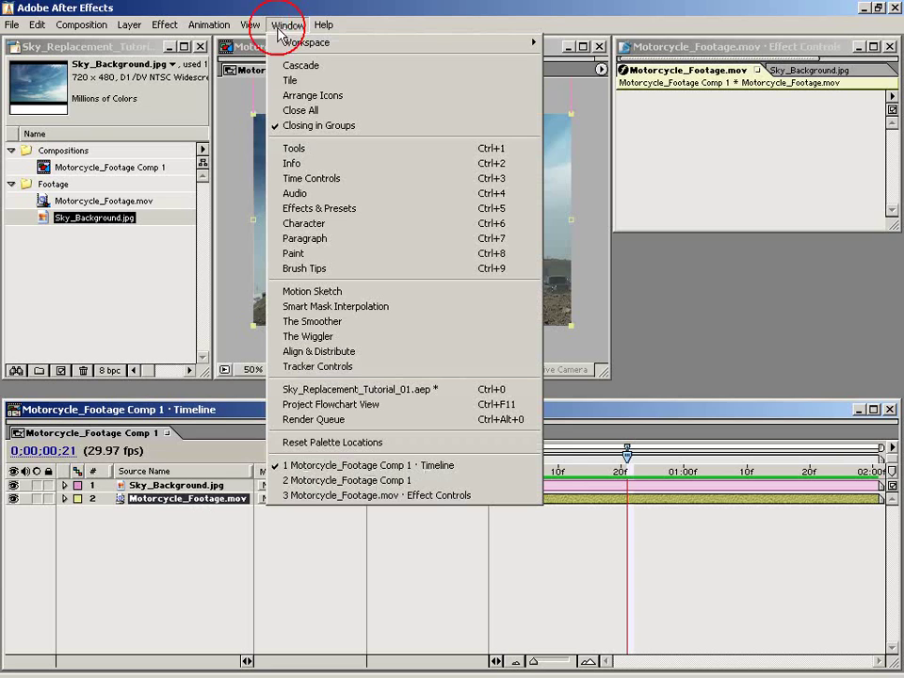
{"action": "left_click", "coordinate": [350, 372]}
{"action": "left_click_drag", "start_coordinate": [722, 155], "coordinate": [700, 146]}
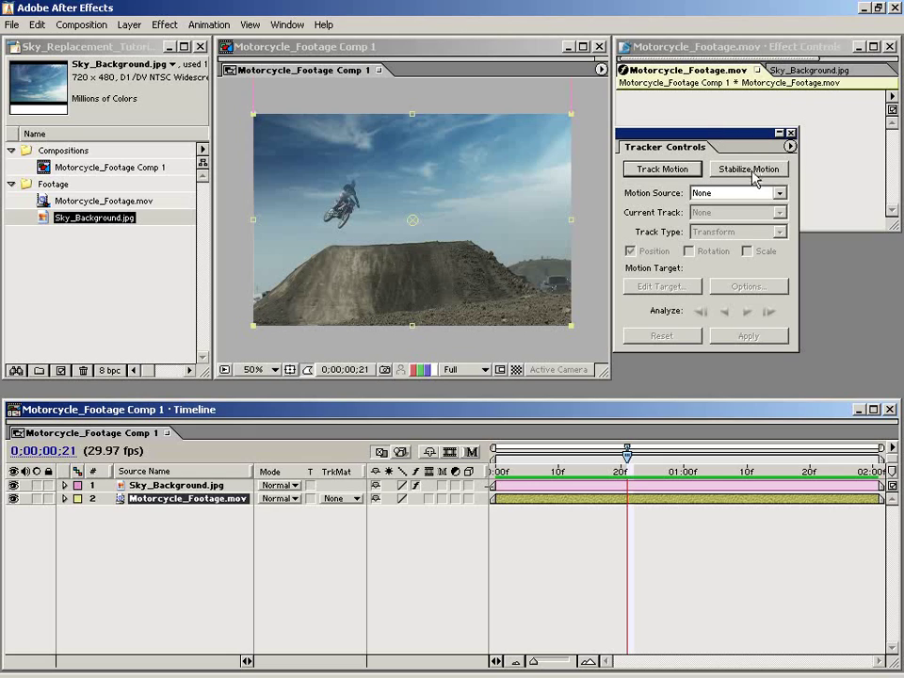
{"action": "left_click", "coordinate": [664, 171]}
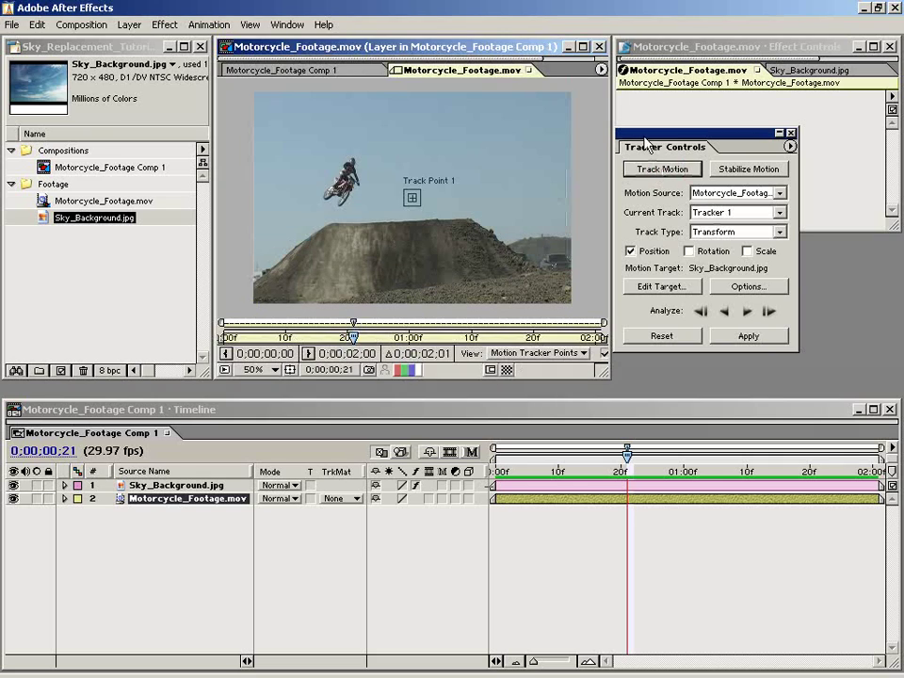
{"action": "left_click_drag", "start_coordinate": [666, 134], "coordinate": [710, 137]}
Place Track Point 1 on the hill edge above the parked truck
{"action": "left_click_drag", "start_coordinate": [490, 223], "coordinate": [436, 219]}
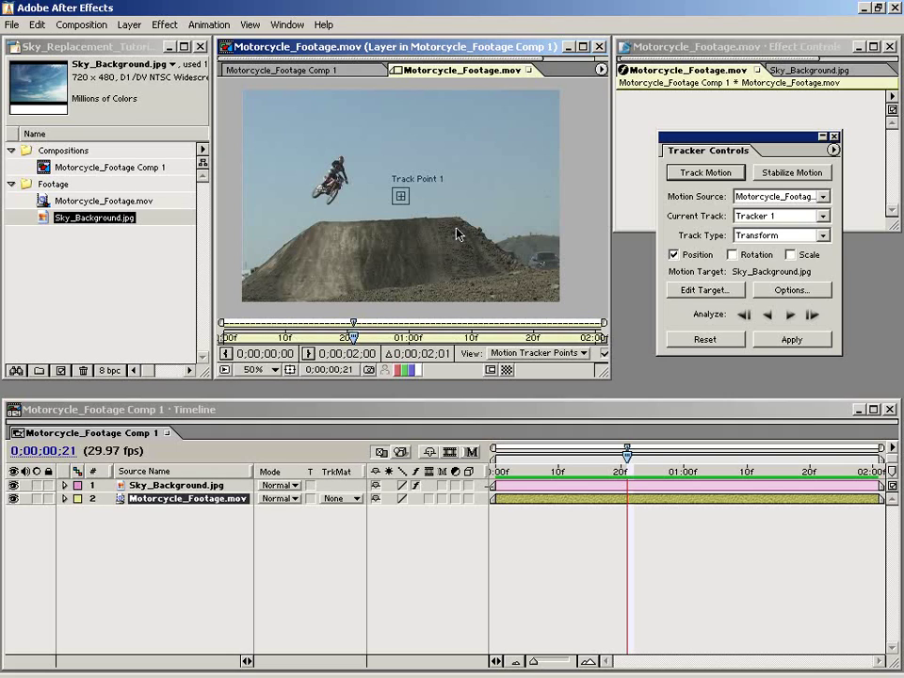
{"action": "key", "text": "period"}
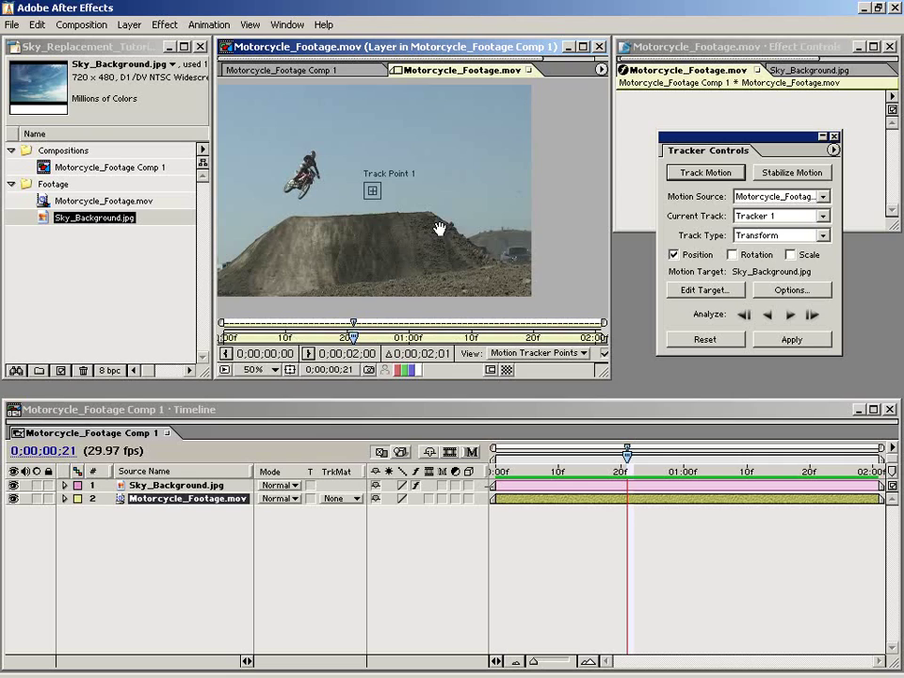
{"action": "scroll", "coordinate": [369, 206], "scroll_direction": "right", "scroll_amount": 3}
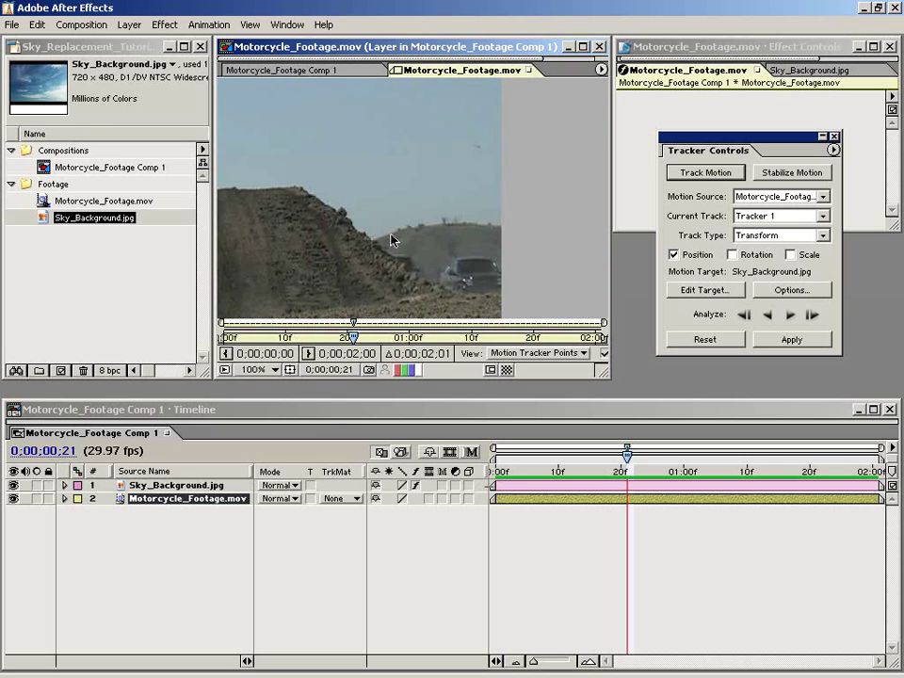
{"action": "mouse_move", "coordinate": [329, 237]}
{"action": "left_mouse_down"}
{"action": "mouse_move", "coordinate": [376, 226]}
{"action": "mouse_move", "coordinate": [377, 248]}
{"action": "left_mouse_up"}
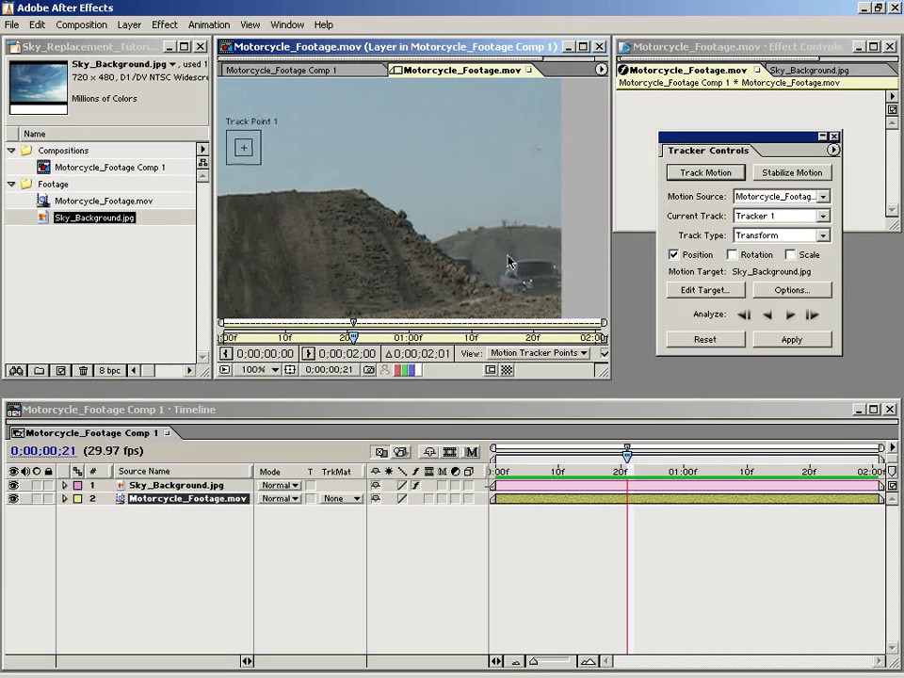
{"action": "key", "text": "comma"}
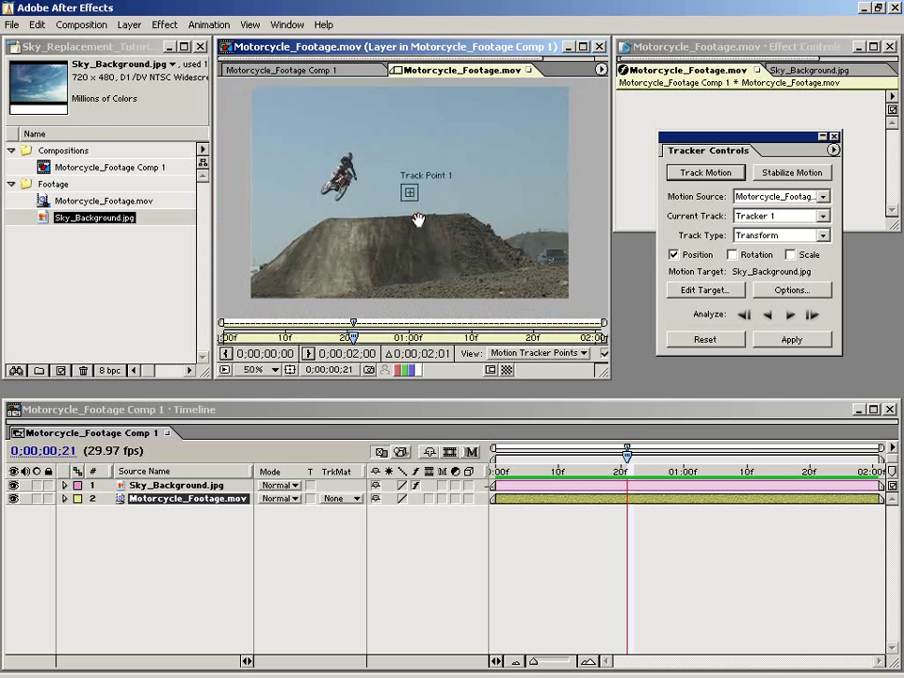
{"action": "key", "text": "period"}
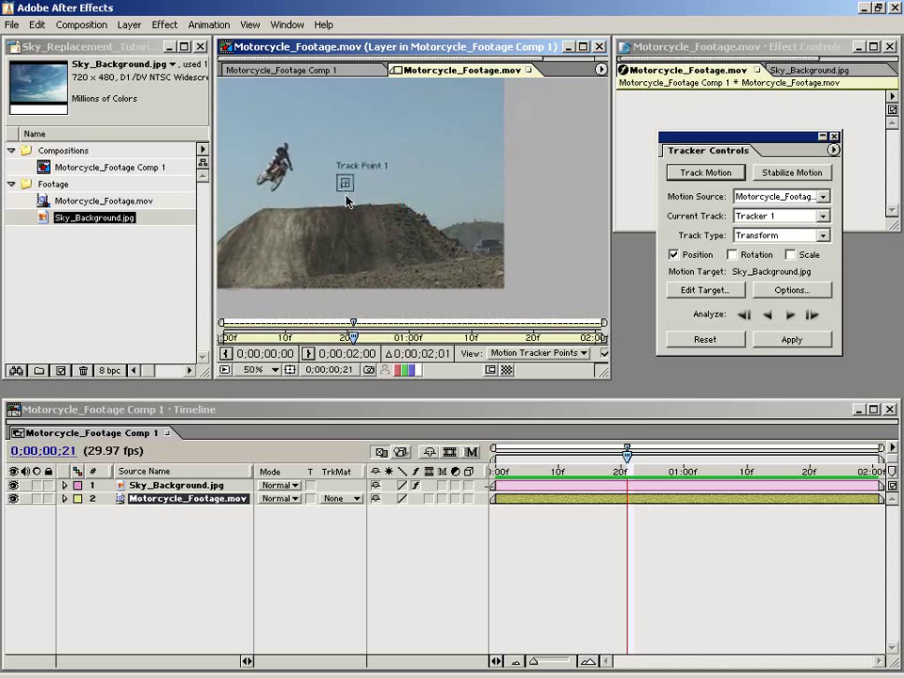
{"action": "mouse_move", "coordinate": [387, 222]}
{"action": "left_mouse_down"}
{"action": "mouse_move", "coordinate": [276, 164]}
{"action": "mouse_move", "coordinate": [490, 228]}
{"action": "left_mouse_up"}
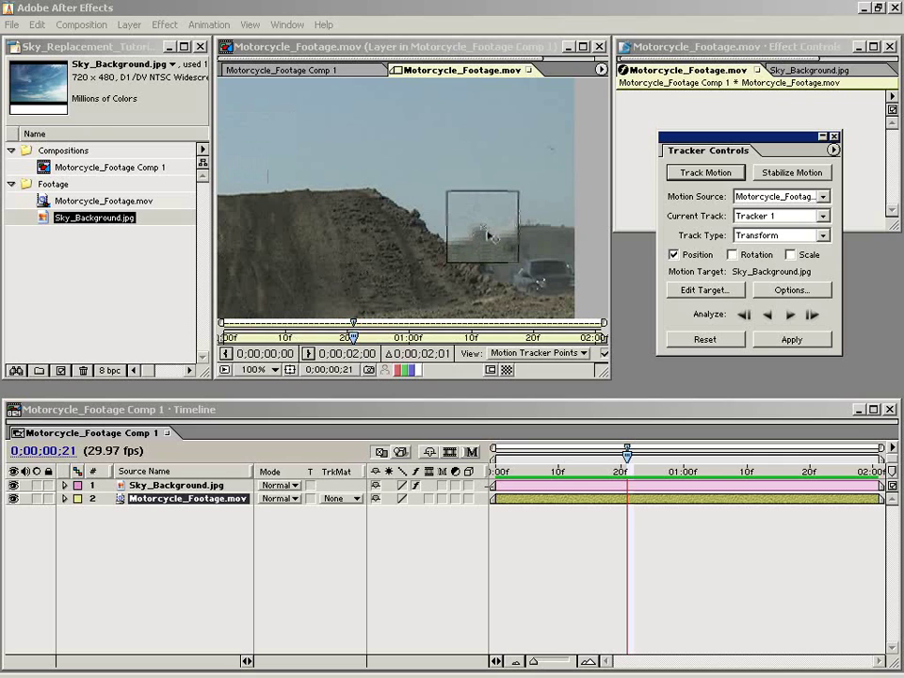
{"action": "left_click_drag", "start_coordinate": [490, 228], "coordinate": [486, 236]}
{"action": "key", "text": "period"}
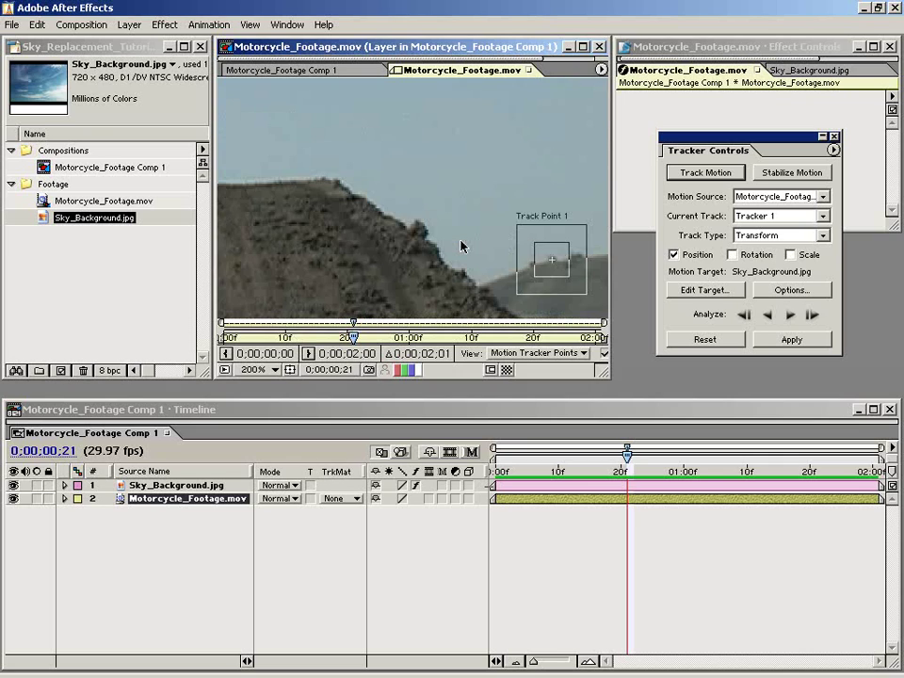
{"action": "key", "text": "period"}
{"action": "left_click_drag", "start_coordinate": [546, 293], "coordinate": [370, 178]}
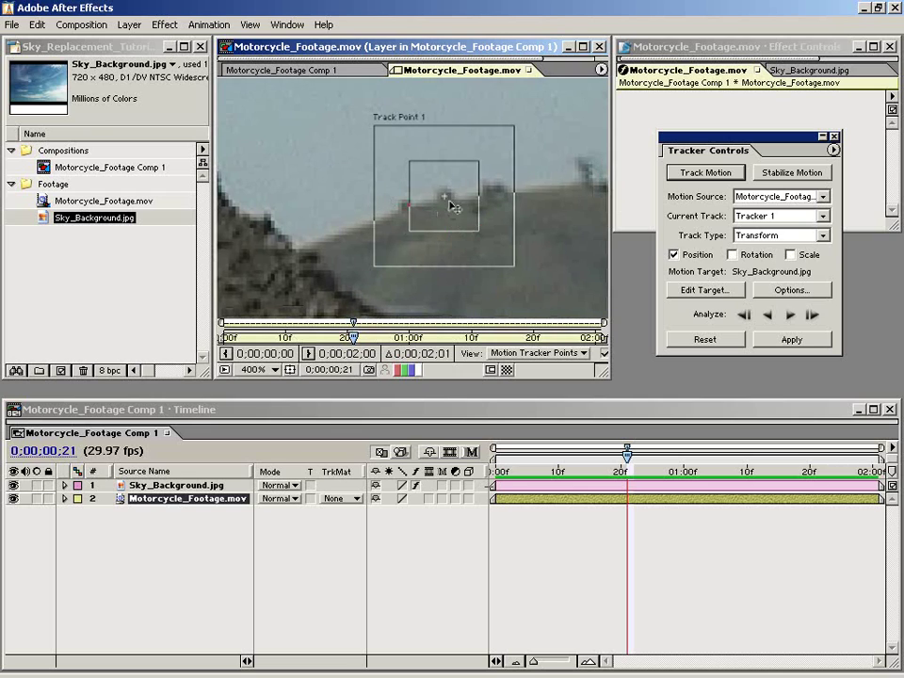
{"action": "key", "text": "comma"}
{"action": "key", "text": "comma"}
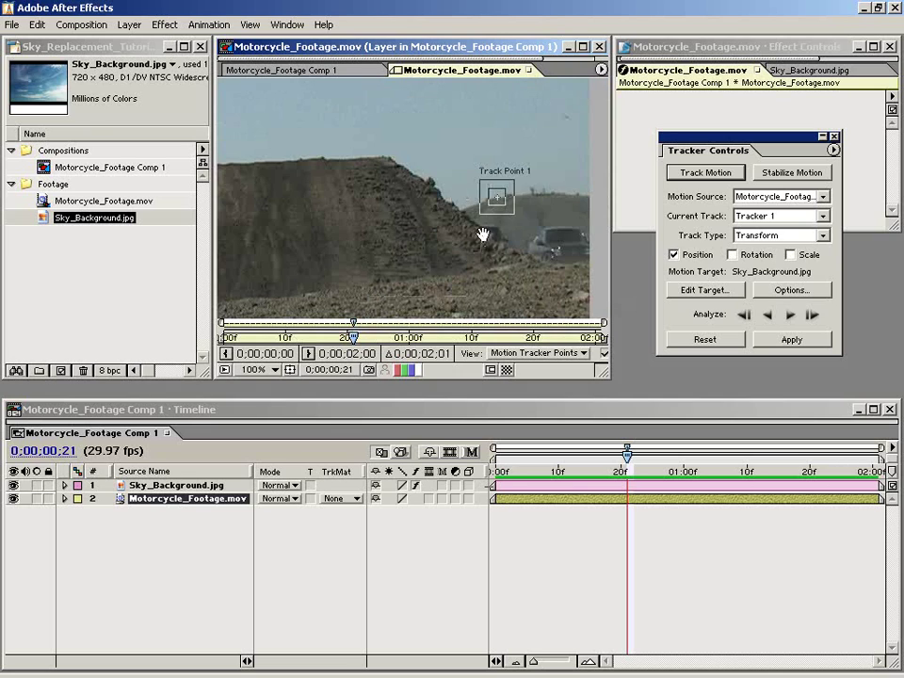
Set tracker options to Luminance, Process Before Match off, Track Fields off, Adapt Feature at 80%
{"action": "left_click", "coordinate": [791, 290]}
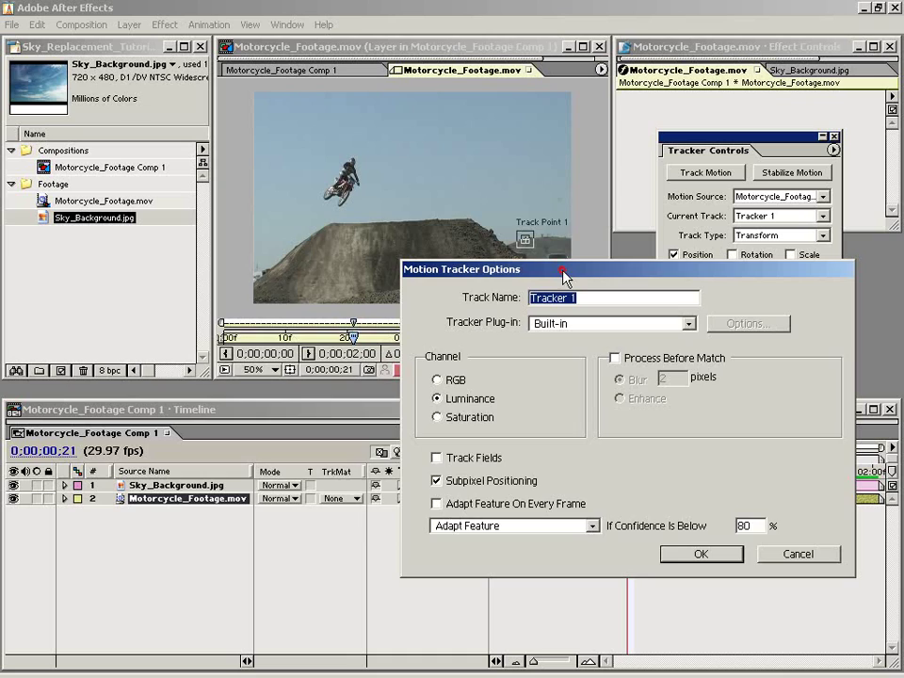
{"action": "left_click_drag", "start_coordinate": [566, 278], "coordinate": [334, 240]}
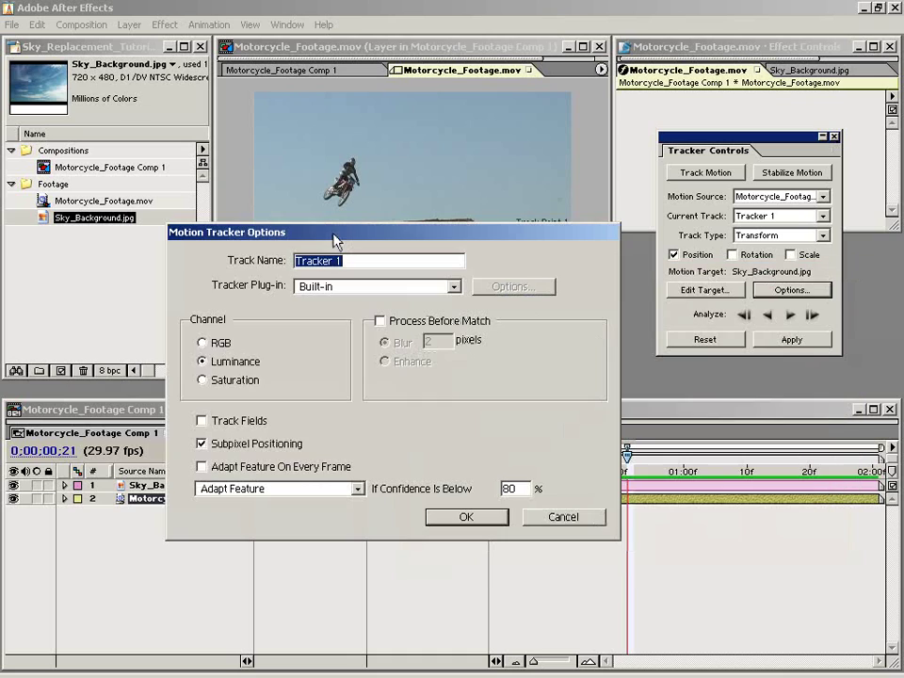
{"action": "left_click", "coordinate": [207, 365]}
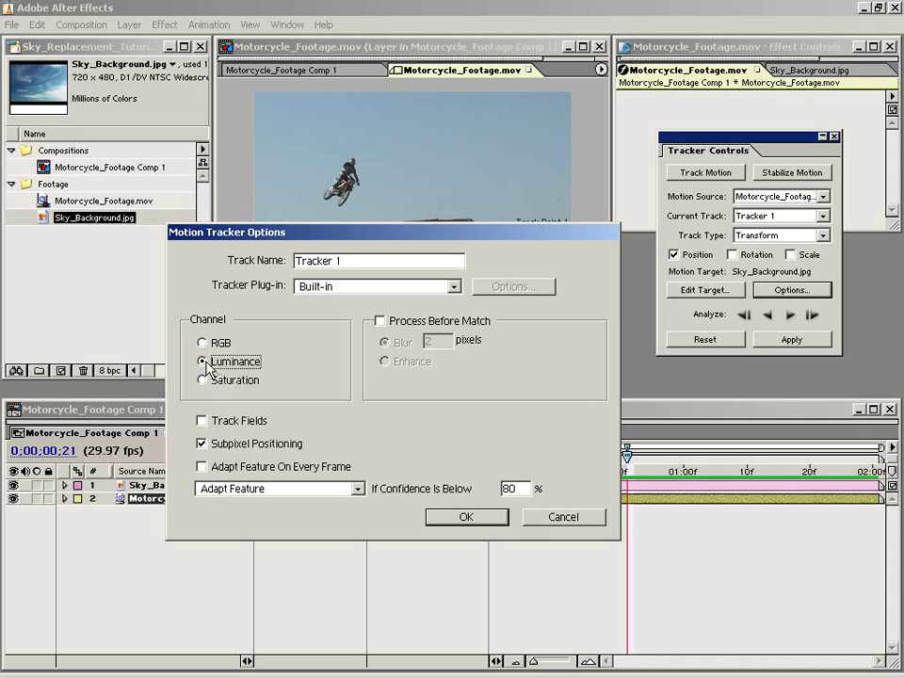
{"action": "left_click", "coordinate": [379, 321]}
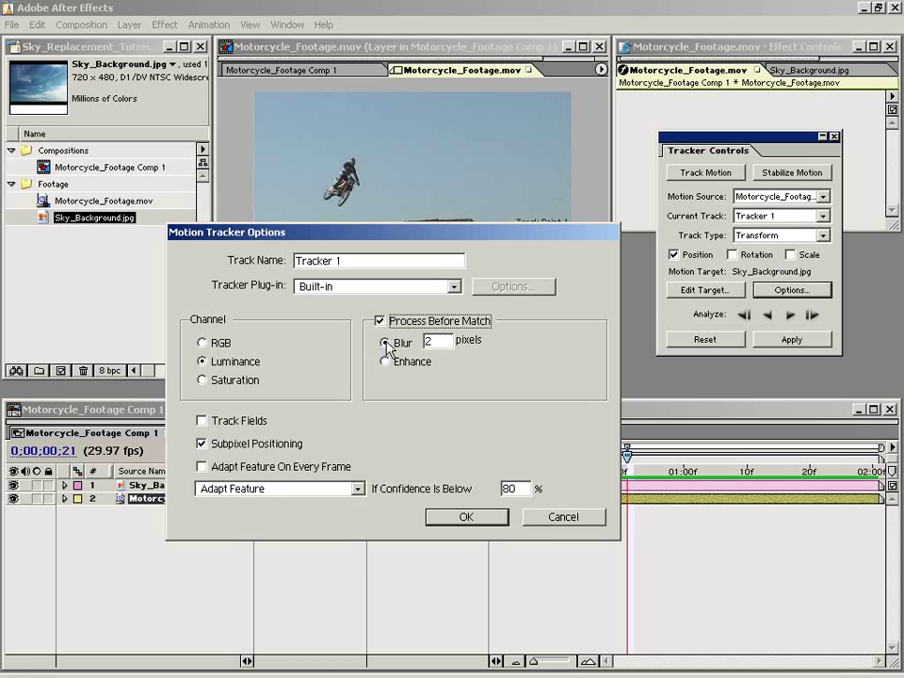
{"action": "left_click", "coordinate": [385, 361]}
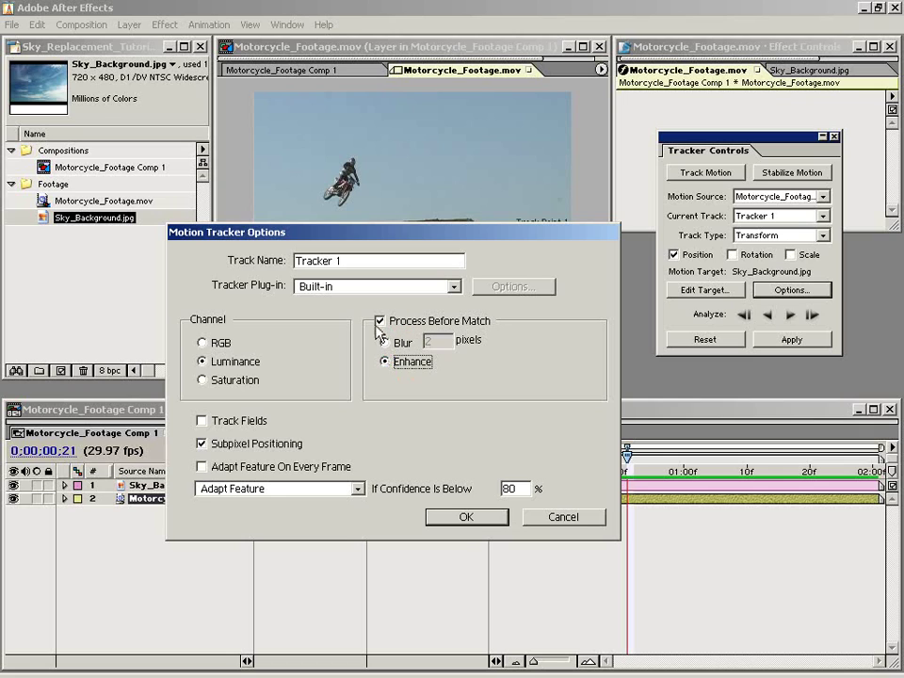
{"action": "left_click", "coordinate": [380, 322]}
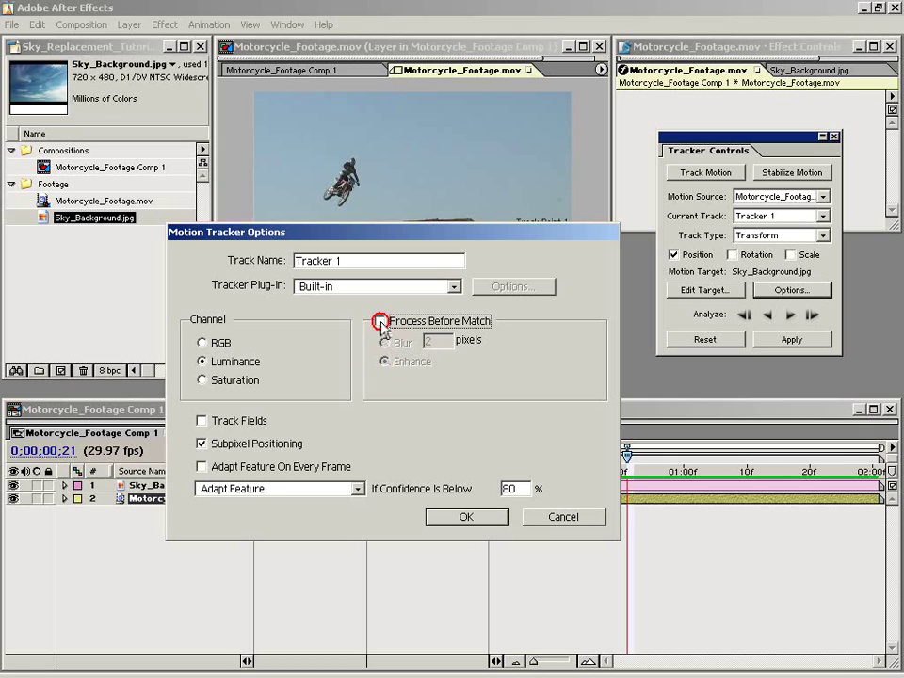
{"action": "left_click", "coordinate": [201, 421]}
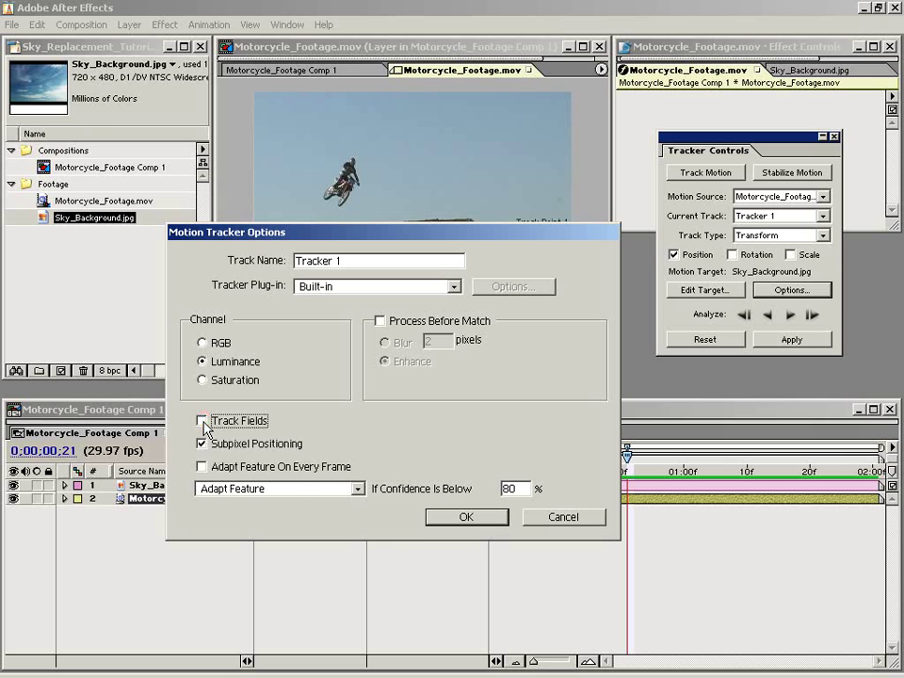
{"action": "left_click", "coordinate": [301, 489]}
{"action": "left_click", "coordinate": [259, 538]}
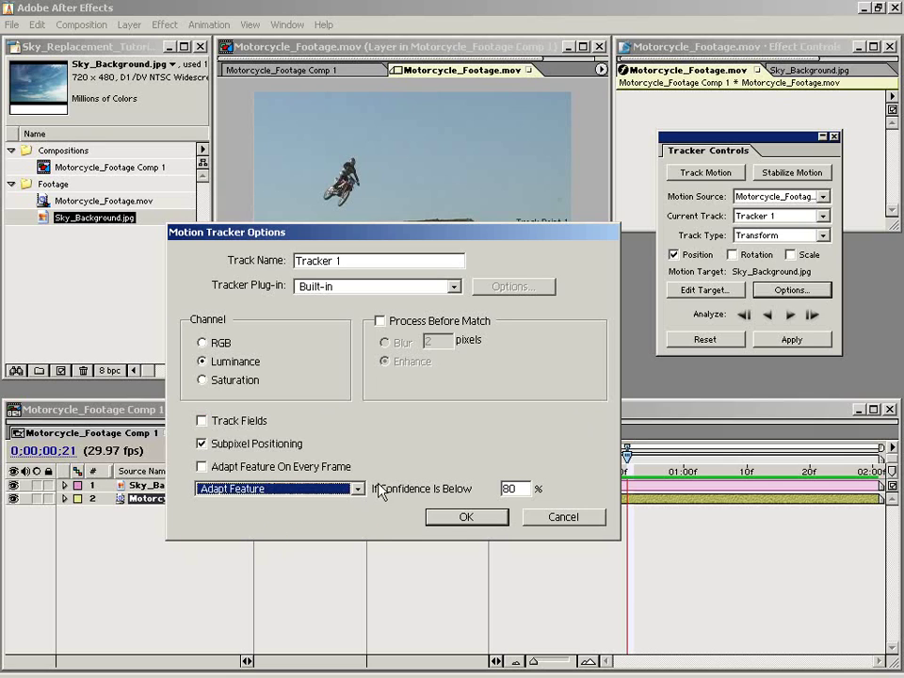
{"action": "left_click", "coordinate": [465, 518]}
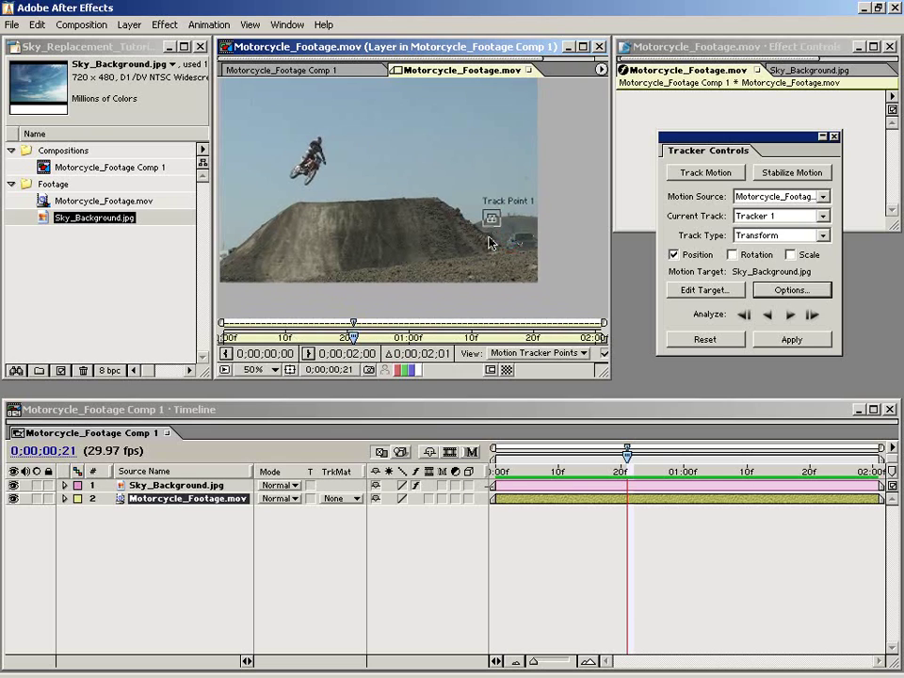
At frame 0, reposition Track Point 1 on the hilltop feature
{"action": "key", "text": "period"}
{"action": "mouse_move", "coordinate": [561, 267]}
{"action": "left_mouse_down"}
{"action": "mouse_move", "coordinate": [482, 253]}
{"action": "mouse_move", "coordinate": [365, 250]}
{"action": "left_mouse_up"}
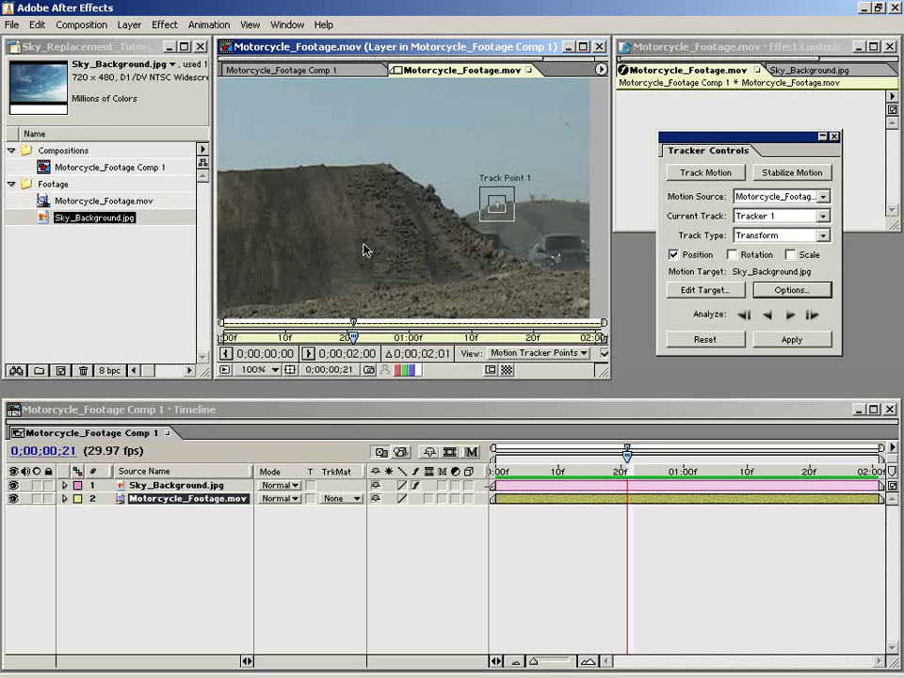
{"action": "key", "text": "comma"}
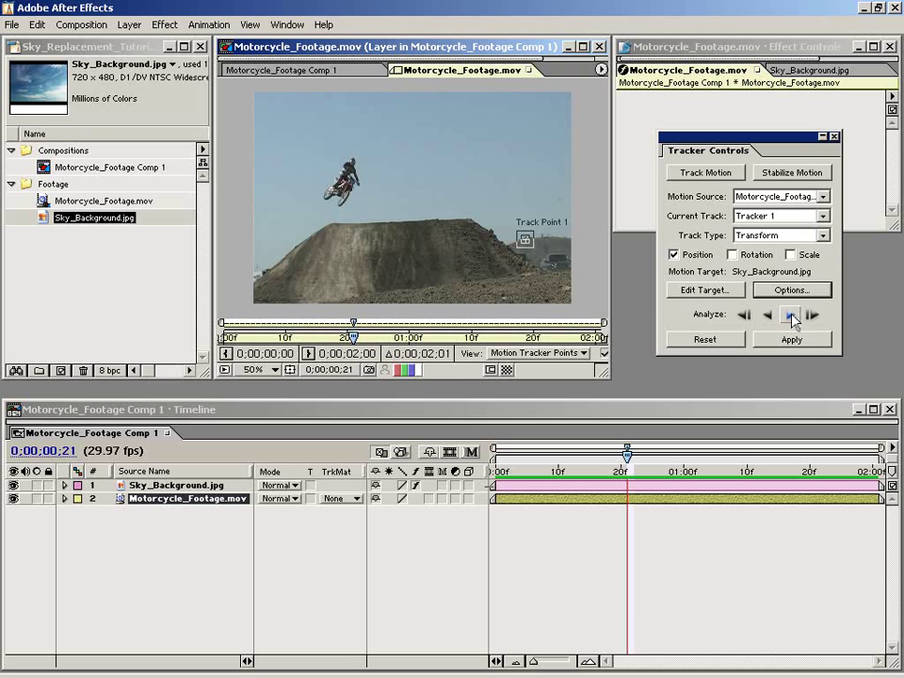
{"action": "left_click_drag", "start_coordinate": [628, 459], "coordinate": [494, 456]}
{"action": "key", "text": "period"}
{"action": "key", "text": "period"}
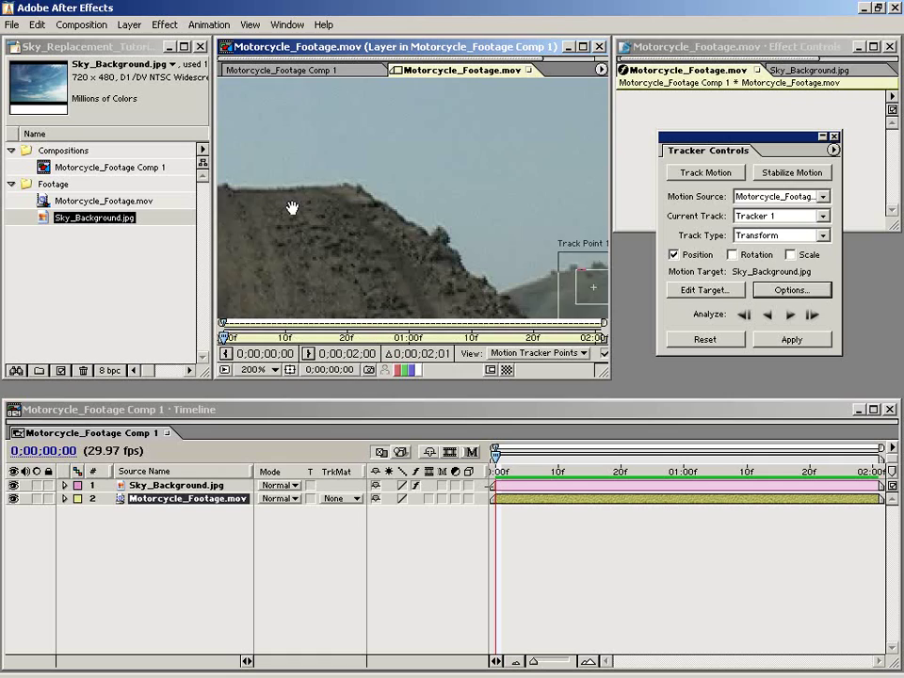
{"action": "left_click_drag", "start_coordinate": [462, 232], "coordinate": [443, 214]}
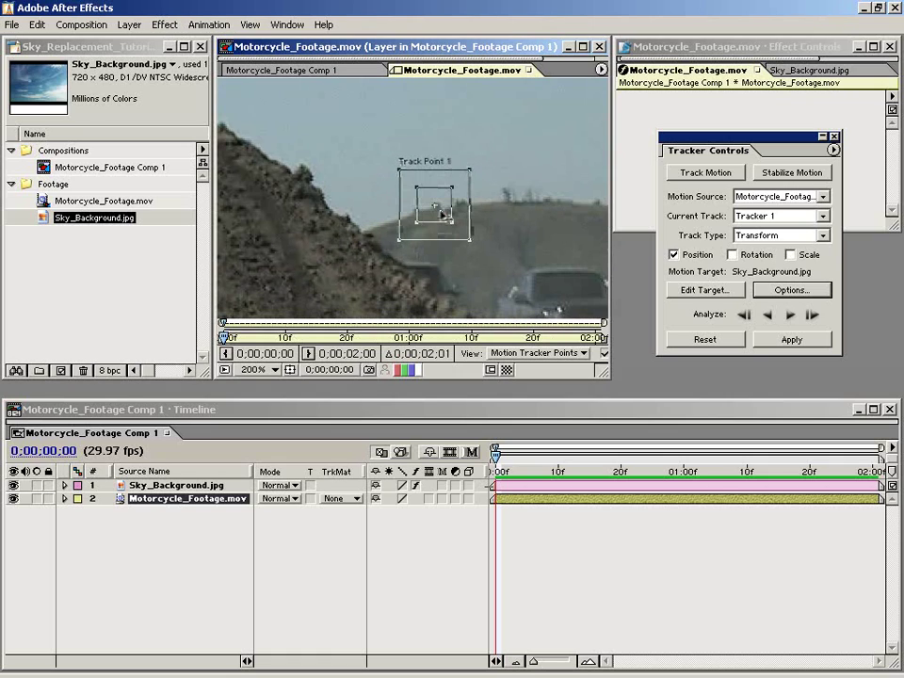
{"action": "key", "text": "comma"}
Analyze the track forward through the clip and scrub to verify the motion path
{"action": "left_click", "coordinate": [790, 316]}
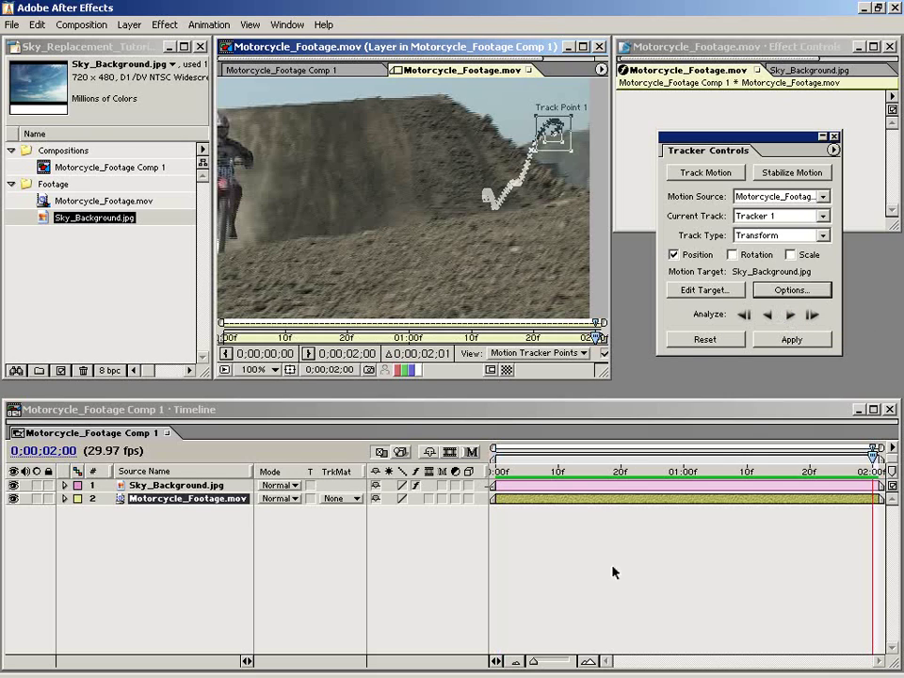
{"action": "key", "text": "period"}
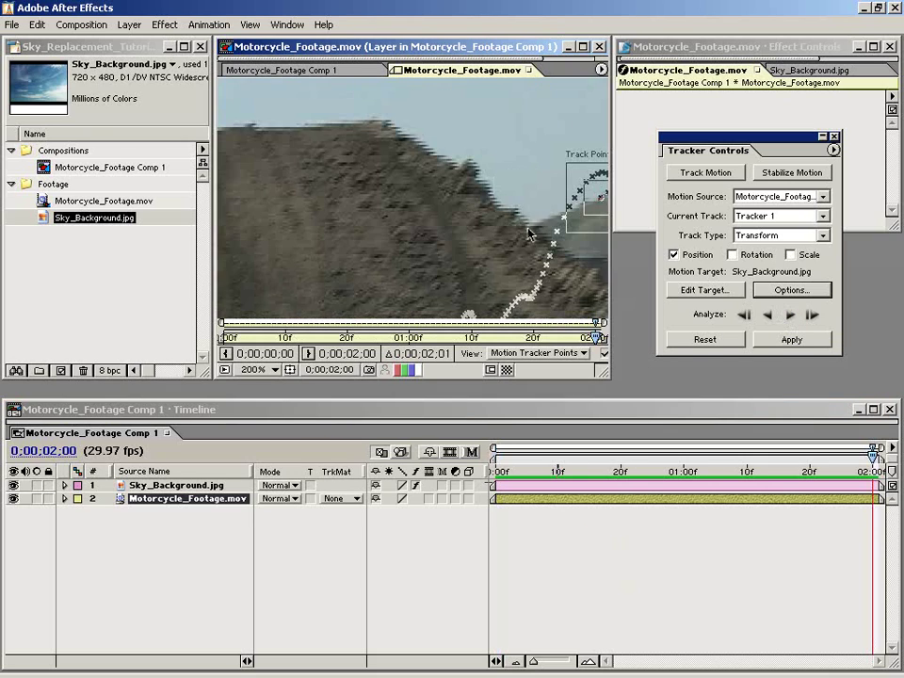
{"action": "left_click_drag", "start_coordinate": [529, 234], "coordinate": [440, 217]}
{"action": "left_click_drag", "start_coordinate": [874, 454], "coordinate": [814, 458]}
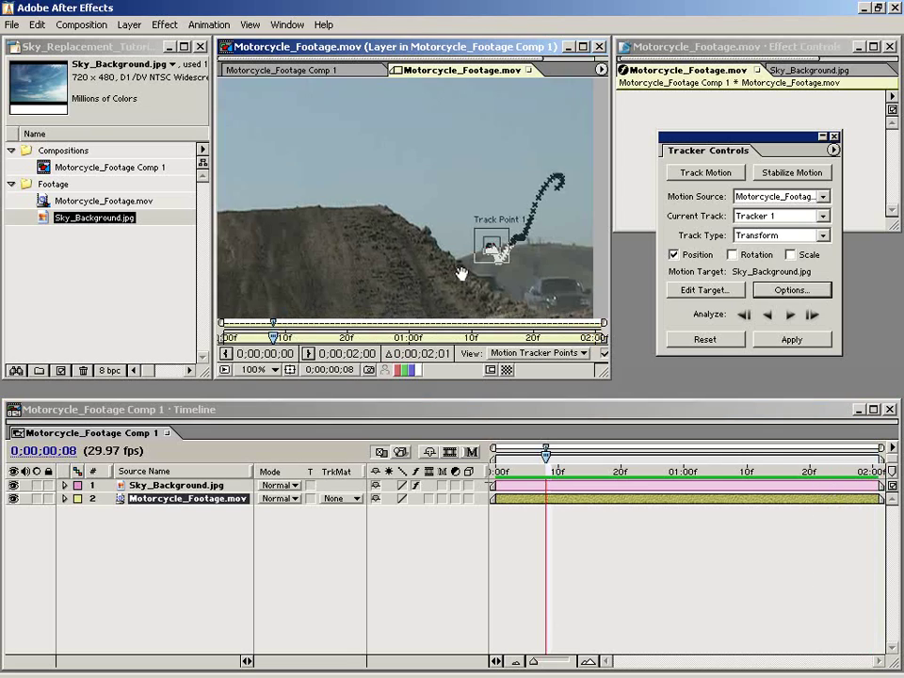
{"action": "key", "text": "comma"}
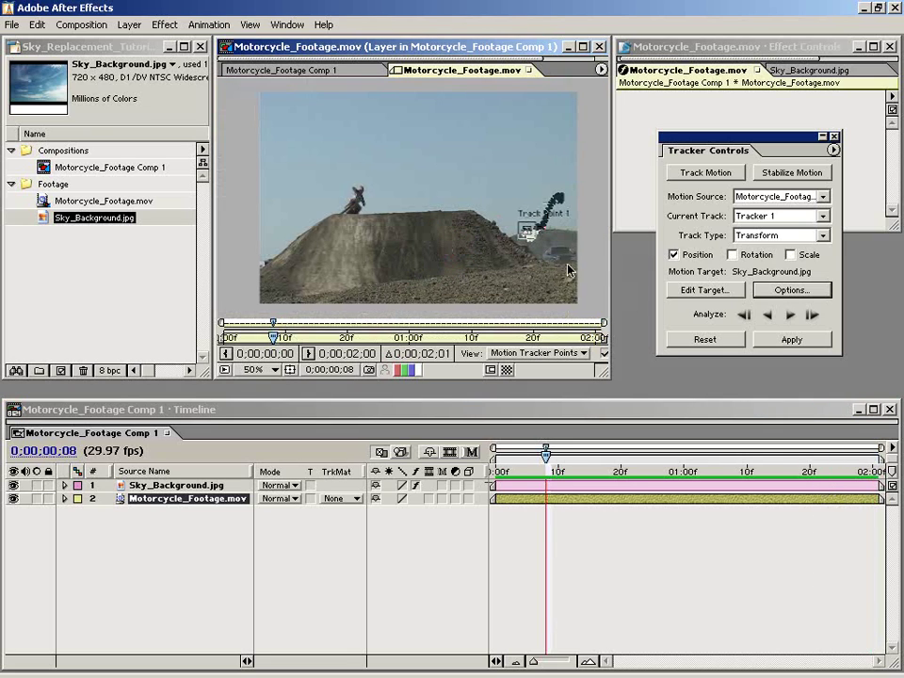
{"action": "mouse_move", "coordinate": [560, 478]}
{"action": "left_mouse_down"}
{"action": "mouse_move", "coordinate": [891, 485]}
{"action": "mouse_move", "coordinate": [480, 484]}
{"action": "left_mouse_up"}
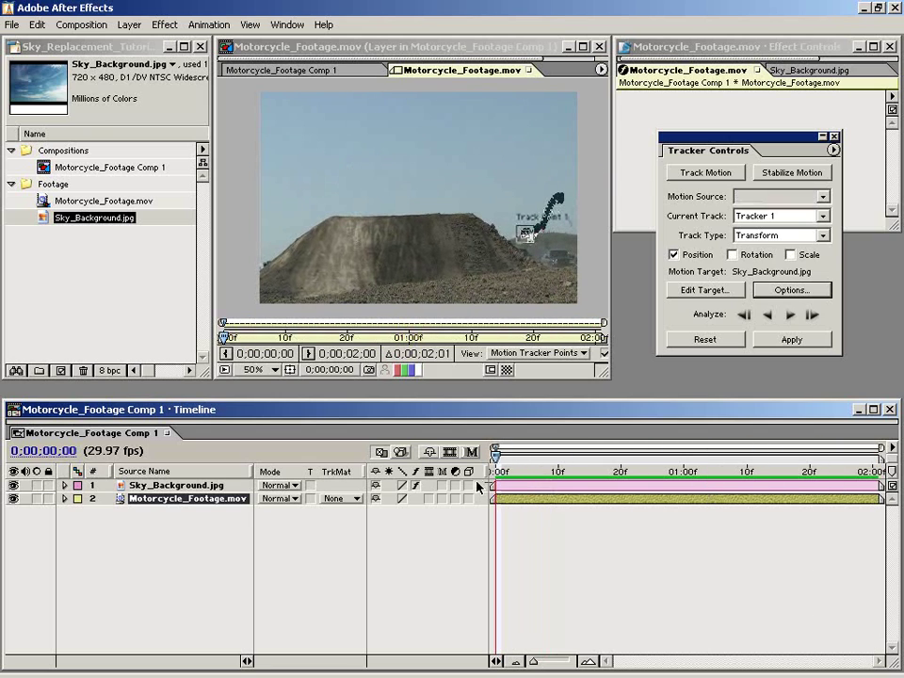
Apply Tracker 1's motion to Sky_Background.jpg in both X and Y
{"action": "left_click", "coordinate": [792, 339]}
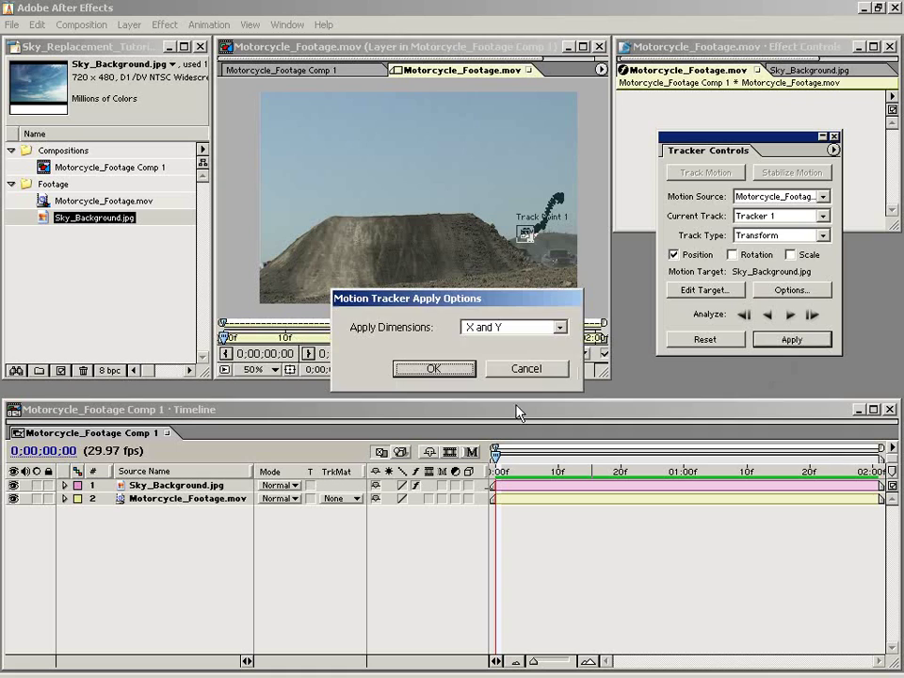
{"action": "left_click_drag", "start_coordinate": [426, 298], "coordinate": [389, 226]}
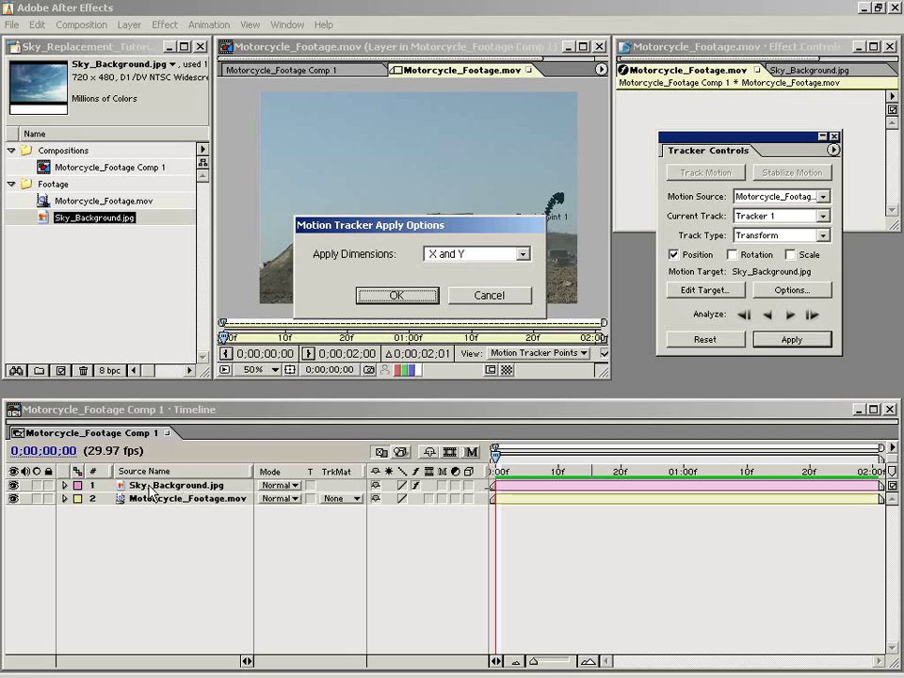
{"action": "left_click", "coordinate": [396, 296]}
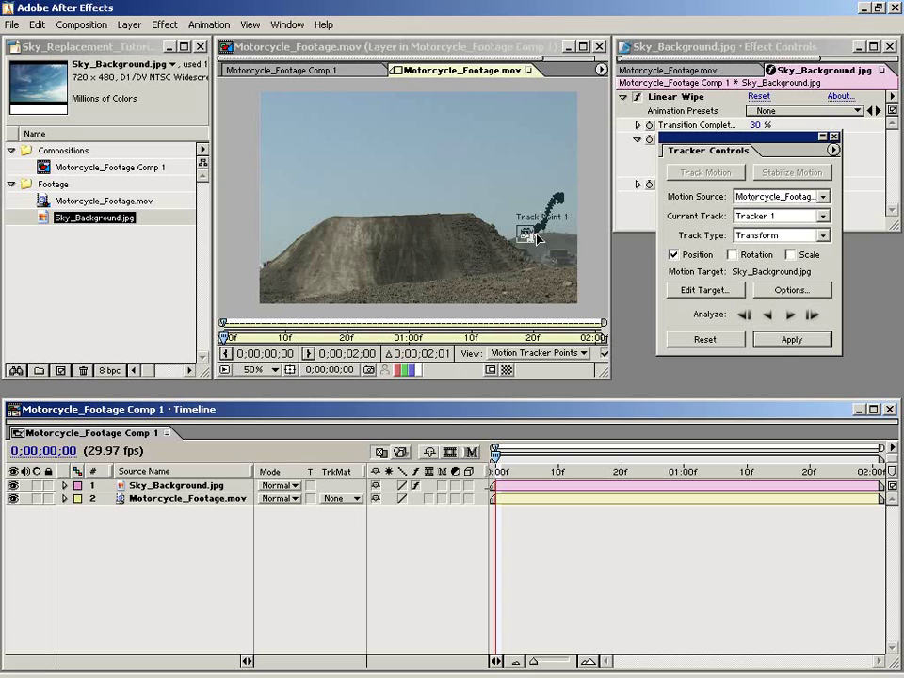
{"action": "mouse_move", "coordinate": [450, 72]}
{"action": "left_mouse_down"}
{"action": "mouse_move", "coordinate": [646, 272]}
{"action": "mouse_move", "coordinate": [471, 233]}
{"action": "mouse_move", "coordinate": [457, 198]}
{"action": "mouse_move", "coordinate": [392, 139]}
{"action": "left_mouse_up"}
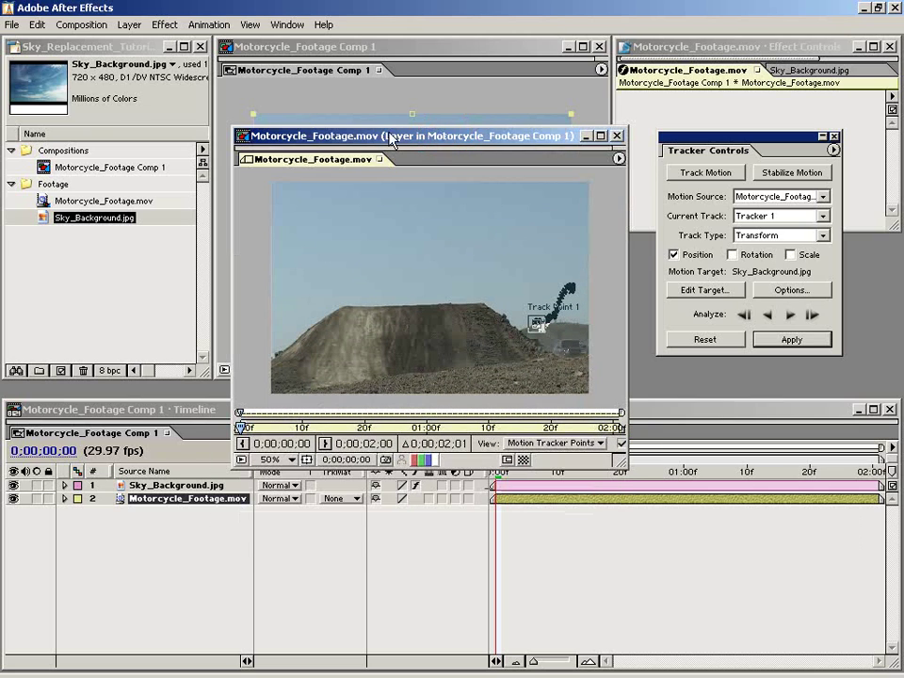
Close the footage Layer window and scrub the comp to preview the tracked sky
{"action": "left_click", "coordinate": [617, 136]}
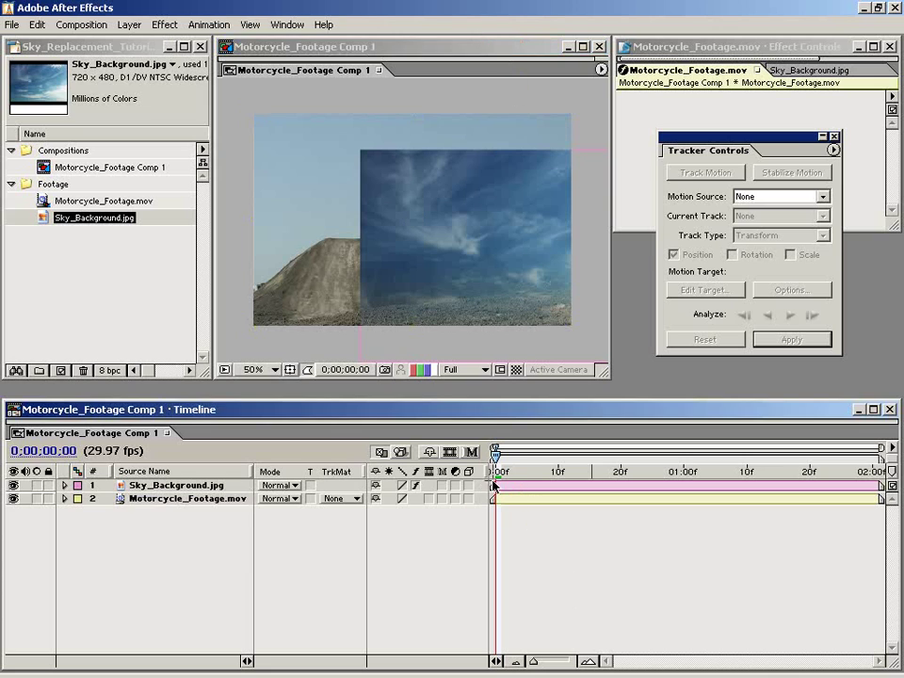
{"action": "mouse_move", "coordinate": [495, 456]}
{"action": "left_mouse_down"}
{"action": "mouse_move", "coordinate": [578, 468]}
{"action": "mouse_move", "coordinate": [818, 471]}
{"action": "mouse_move", "coordinate": [848, 458]}
{"action": "mouse_move", "coordinate": [761, 472]}
{"action": "mouse_move", "coordinate": [521, 477]}
{"action": "mouse_move", "coordinate": [680, 484]}
{"action": "mouse_move", "coordinate": [808, 468]}
{"action": "mouse_move", "coordinate": [864, 479]}
{"action": "mouse_move", "coordinate": [495, 504]}
{"action": "left_mouse_up"}
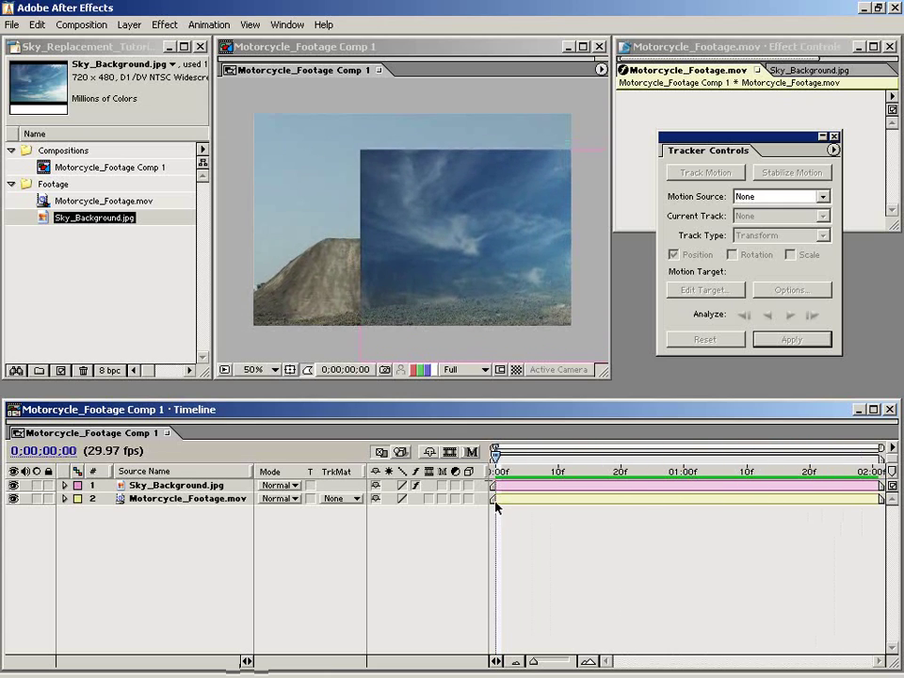
Expand the sky layer's Transform properties, undoing an accidental anchor point change
{"action": "left_click", "coordinate": [64, 485]}
{"action": "left_click", "coordinate": [77, 512]}
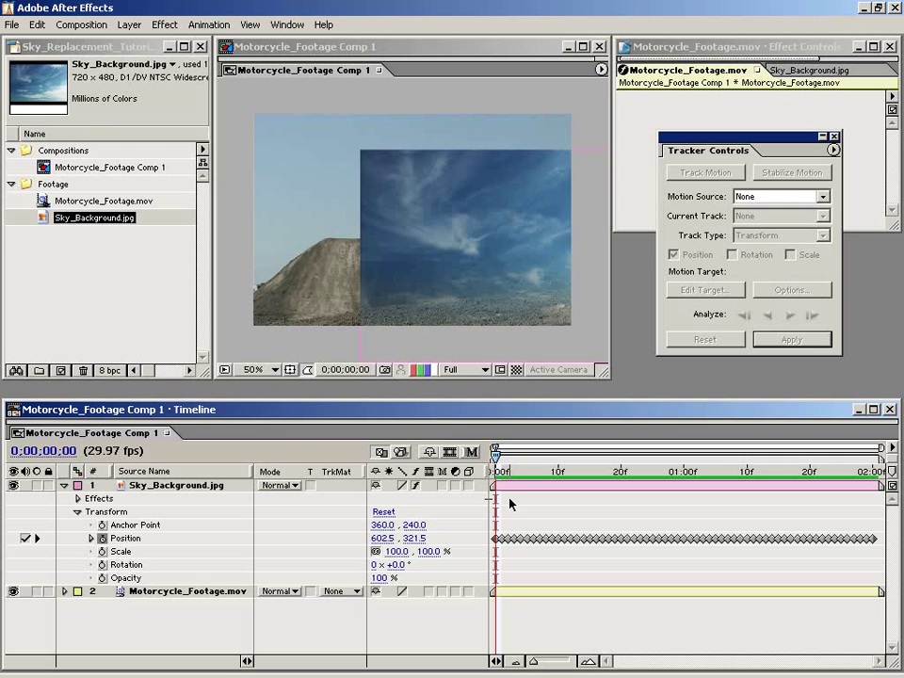
{"action": "left_click_drag", "start_coordinate": [383, 524], "coordinate": [515, 497]}
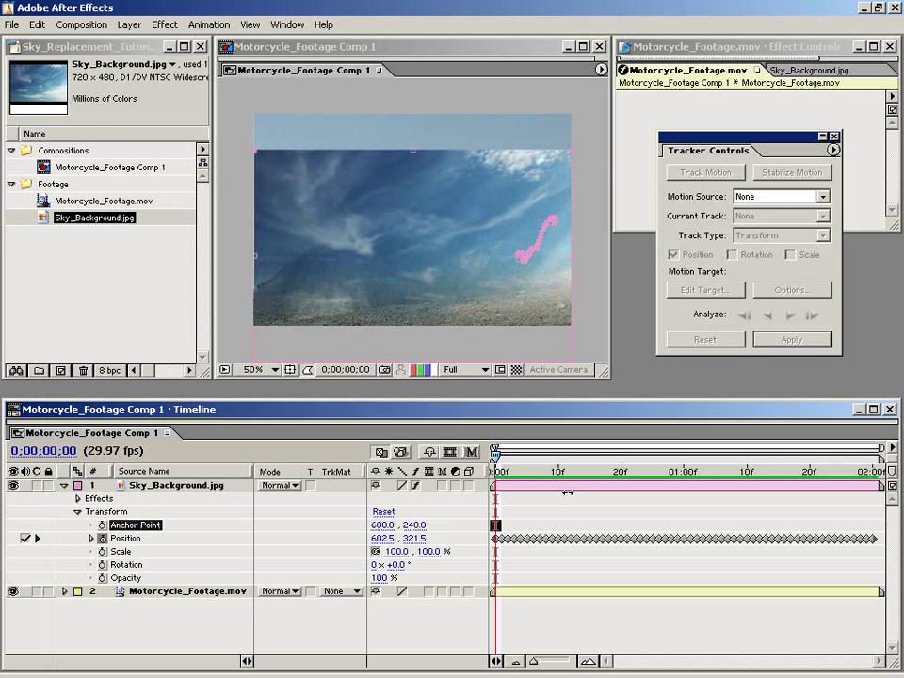
{"action": "key", "text": "ctrl+z"}
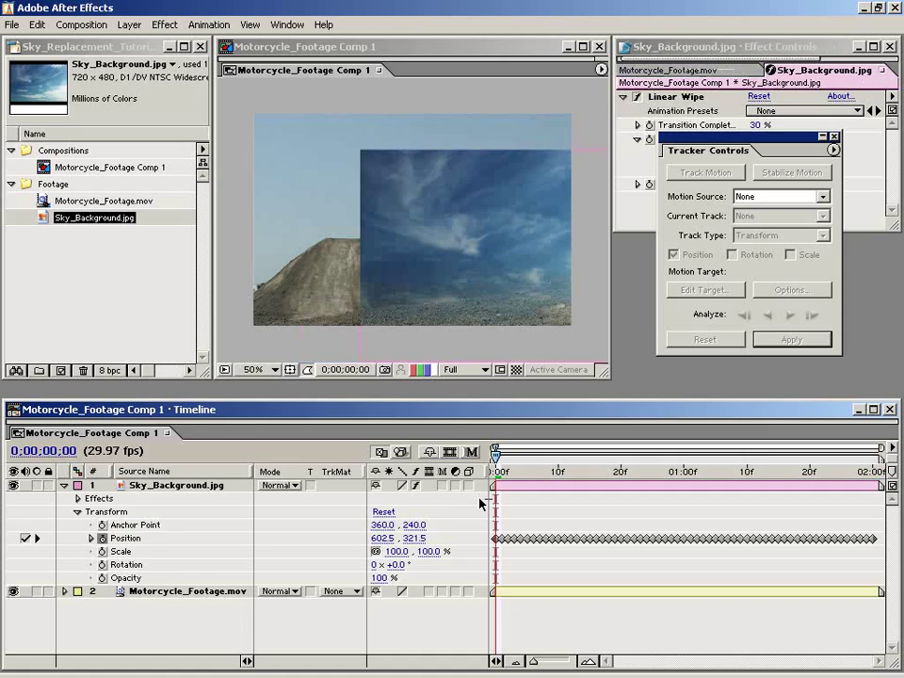
Select all sky Position keyframes and drag the layer up and left, checking later frames
{"action": "left_click", "coordinate": [126, 539]}
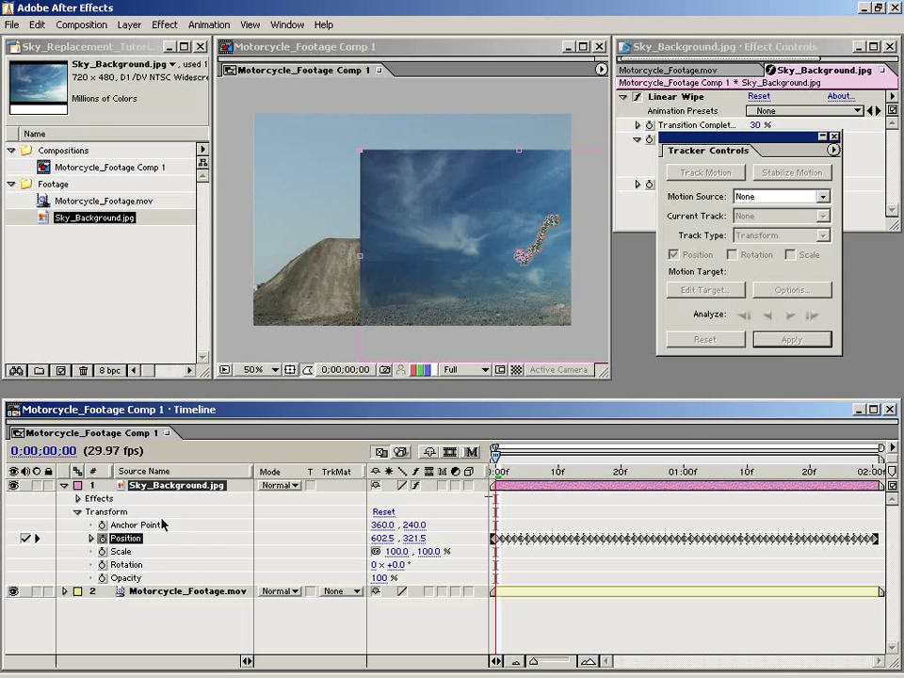
{"action": "mouse_move", "coordinate": [568, 288]}
{"action": "left_mouse_down"}
{"action": "mouse_move", "coordinate": [464, 242]}
{"action": "mouse_move", "coordinate": [468, 236]}
{"action": "left_mouse_up"}
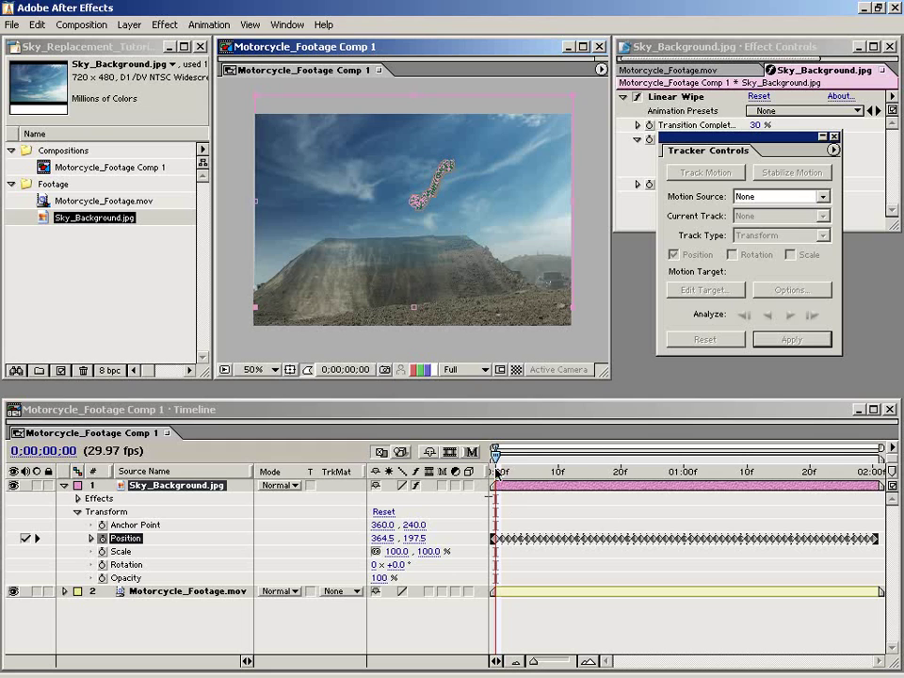
{"action": "mouse_move", "coordinate": [496, 471]}
{"action": "left_mouse_down"}
{"action": "mouse_move", "coordinate": [872, 471]}
{"action": "mouse_move", "coordinate": [545, 496]}
{"action": "mouse_move", "coordinate": [795, 491]}
{"action": "mouse_move", "coordinate": [717, 496]}
{"action": "mouse_move", "coordinate": [552, 488]}
{"action": "left_mouse_up"}
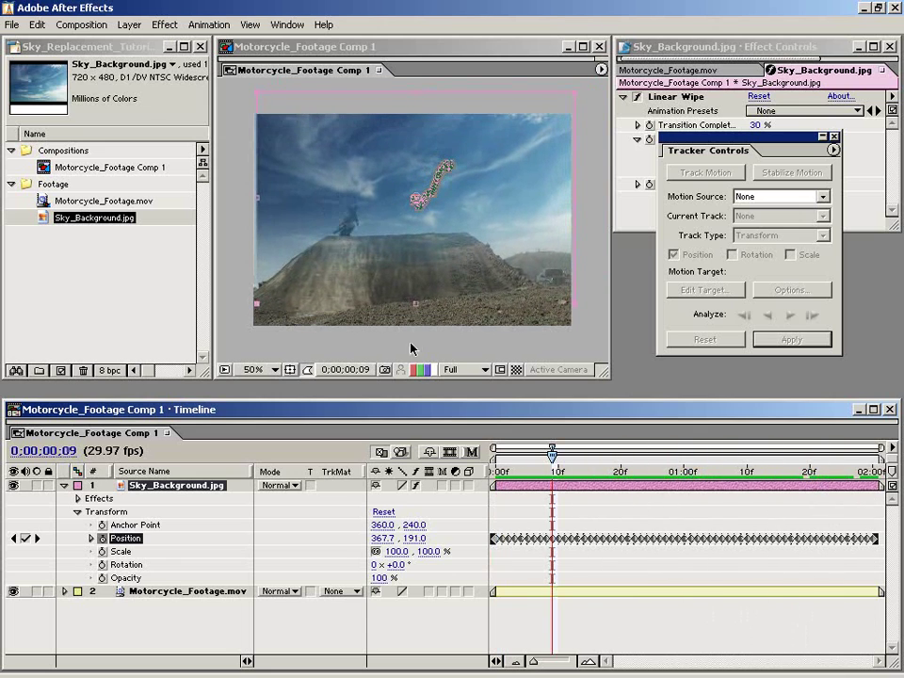
{"action": "left_click", "coordinate": [576, 237]}
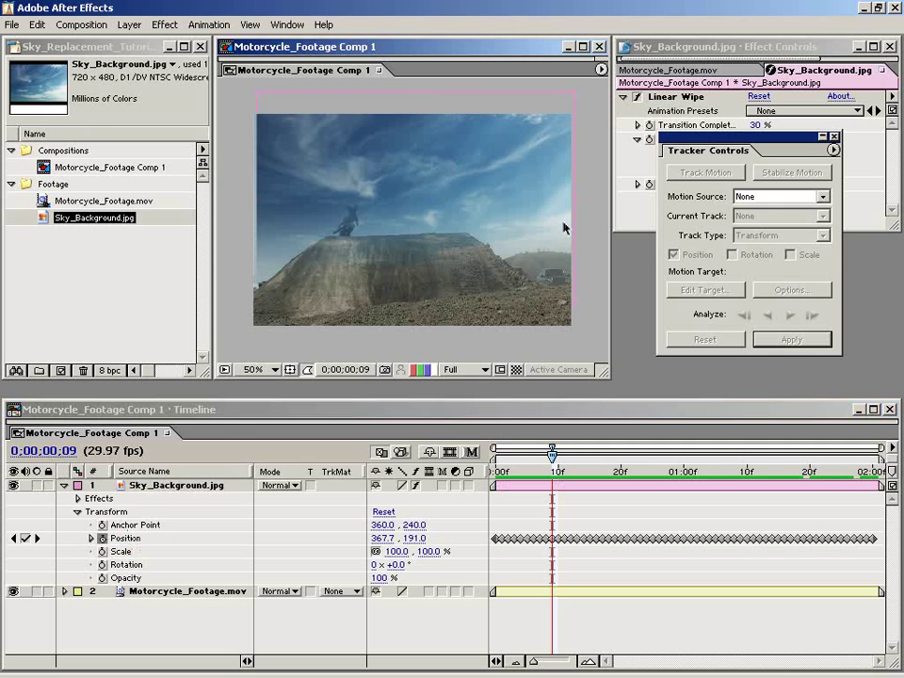
{"action": "mouse_move", "coordinate": [515, 247]}
{"action": "left_mouse_down"}
{"action": "mouse_move", "coordinate": [477, 235]}
{"action": "mouse_move", "coordinate": [481, 213]}
{"action": "left_mouse_up"}
{"action": "left_click", "coordinate": [123, 535]}
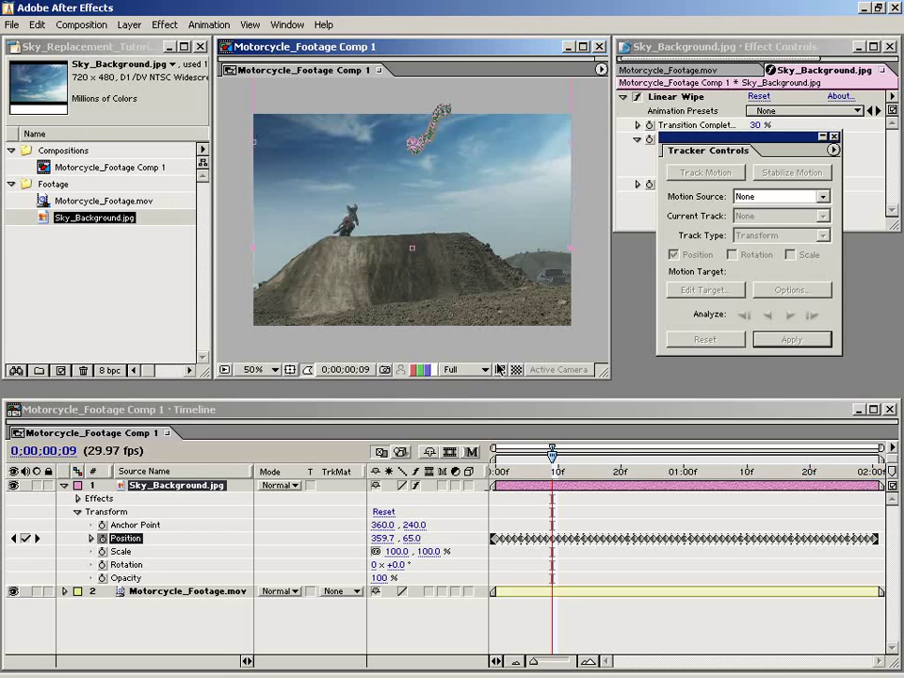
{"action": "left_click", "coordinate": [570, 592]}
At a later frame, scale Sky_Background up to 121% and preview the footage
{"action": "left_click_drag", "start_coordinate": [554, 471], "coordinate": [556, 476]}
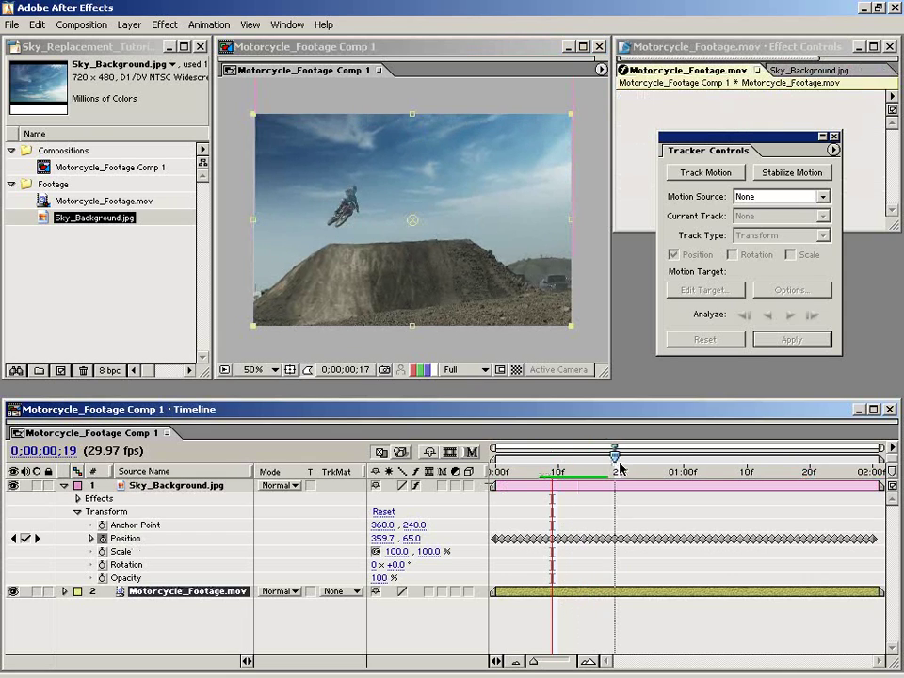
{"action": "key", "text": "space"}
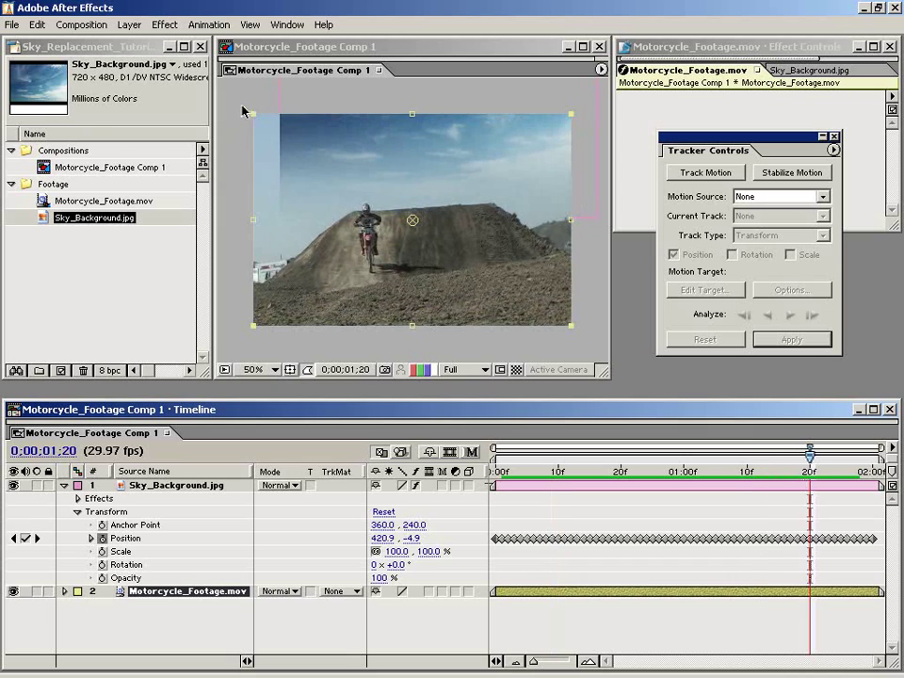
{"action": "key", "text": "comma"}
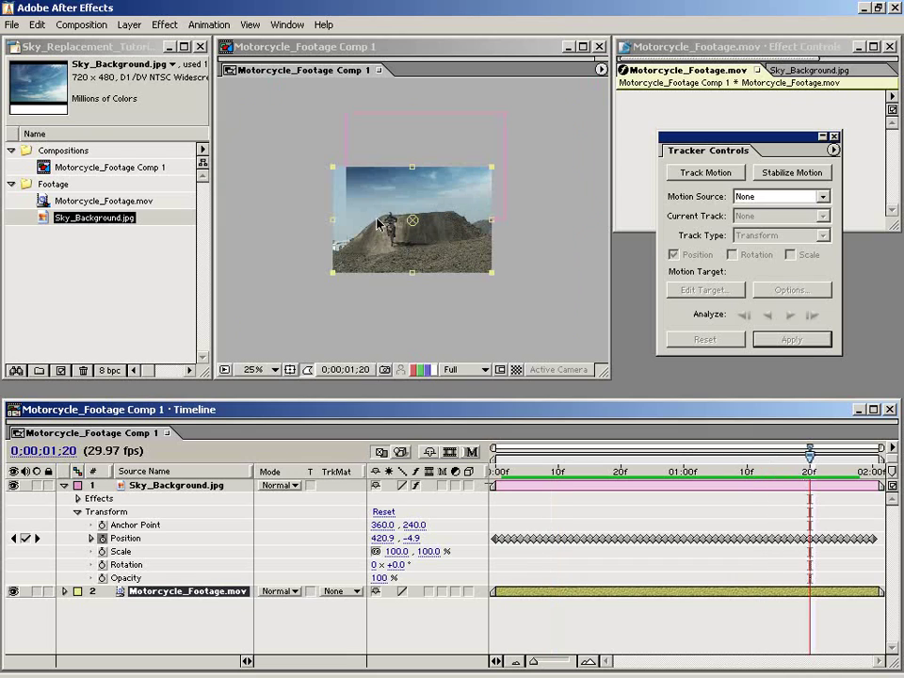
{"action": "left_click", "coordinate": [505, 274]}
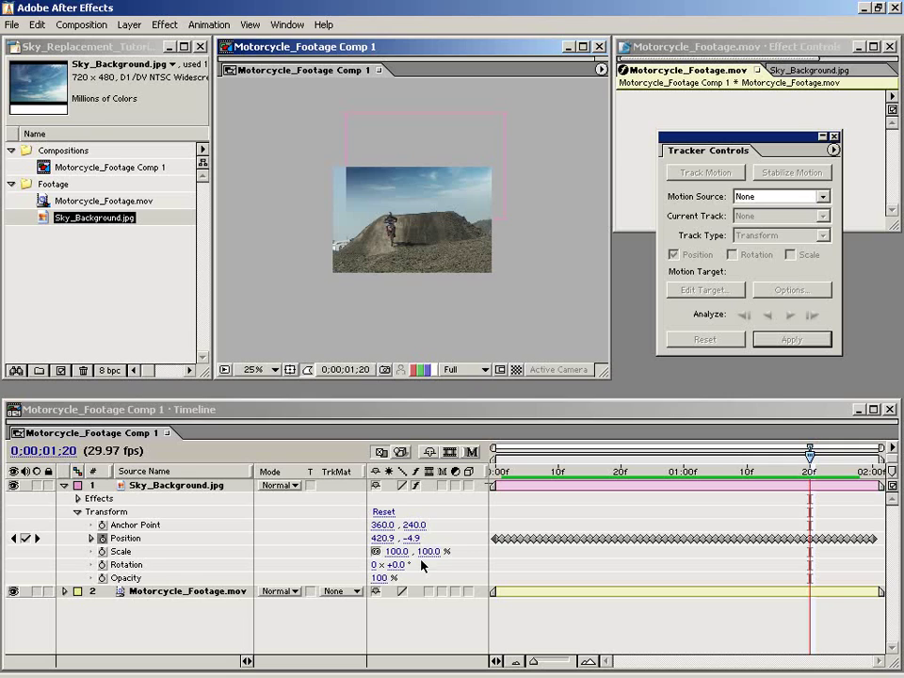
{"action": "left_click_drag", "start_coordinate": [431, 558], "coordinate": [440, 544]}
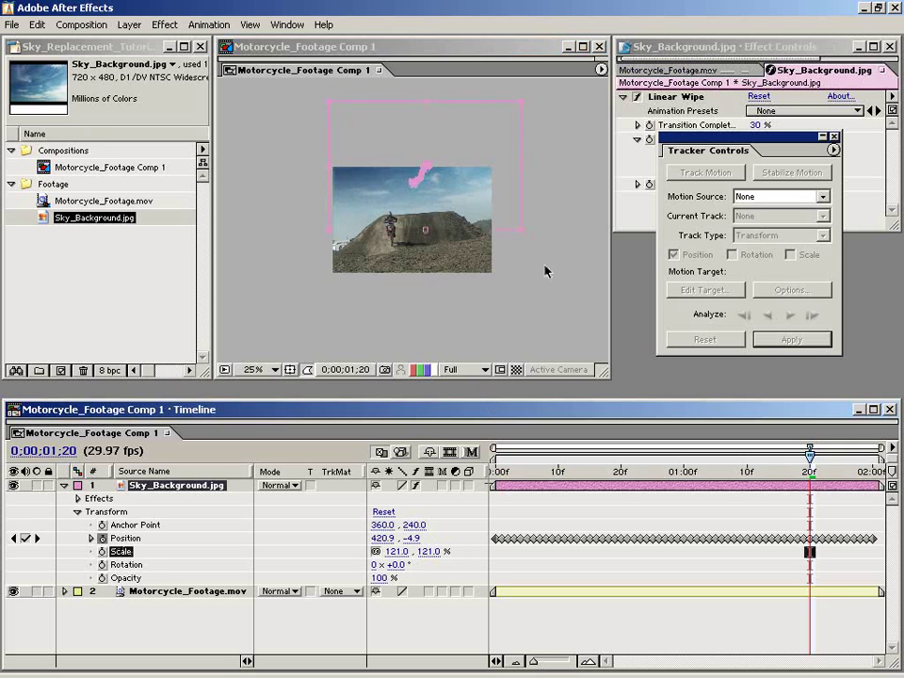
{"action": "key", "text": "period"}
{"action": "mouse_move", "coordinate": [496, 481]}
{"action": "left_mouse_down"}
{"action": "mouse_move", "coordinate": [529, 470]}
{"action": "mouse_move", "coordinate": [742, 471]}
{"action": "mouse_move", "coordinate": [886, 485]}
{"action": "mouse_move", "coordinate": [716, 471]}
{"action": "left_mouse_up"}
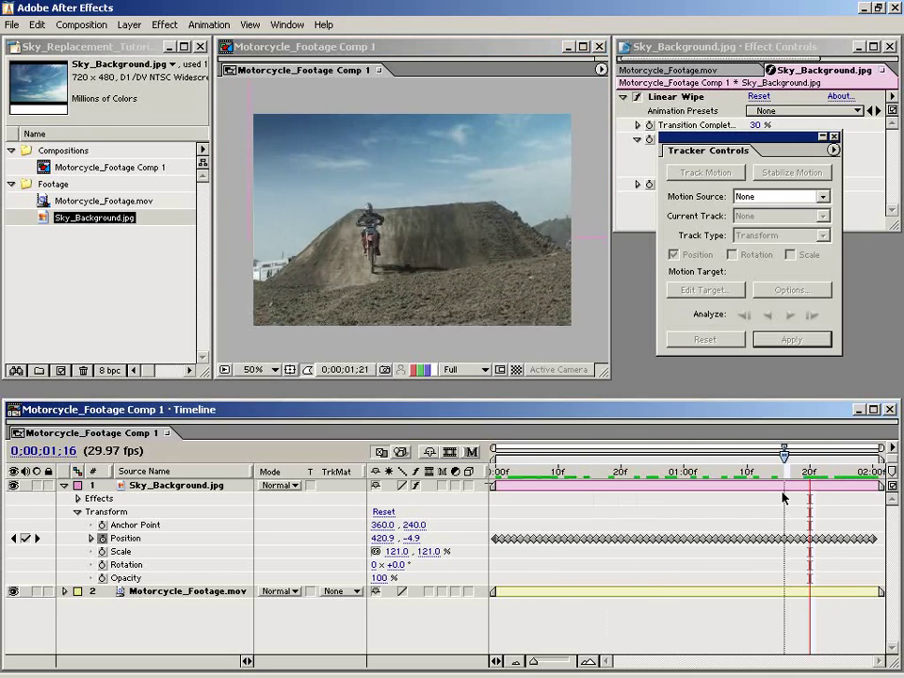
{"action": "key", "text": "ctrl+grave"}
{"action": "left_click", "coordinate": [615, 471]}
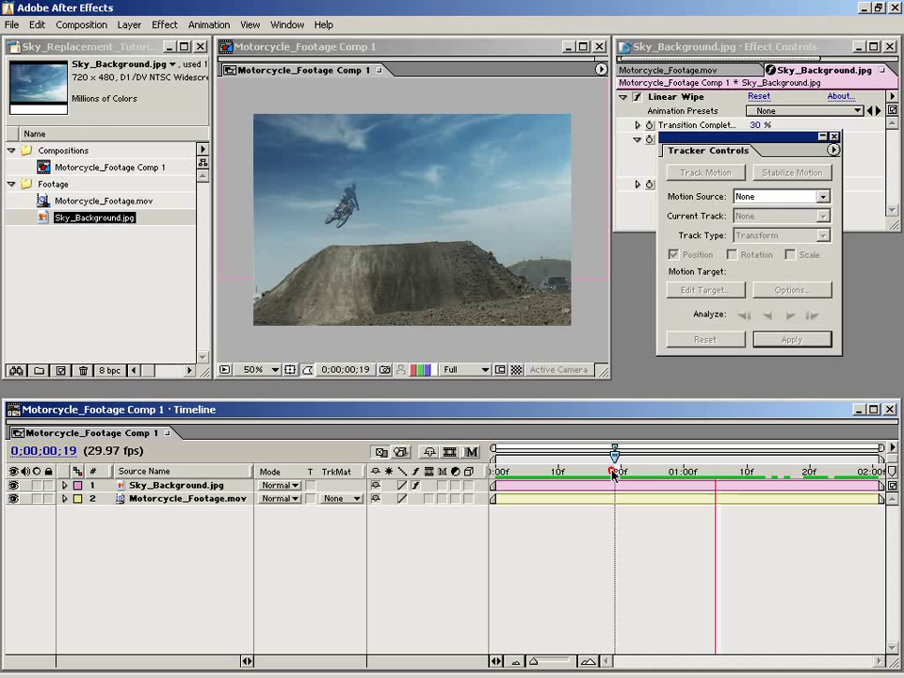
{"action": "key", "text": "period"}
{"action": "left_click_drag", "start_coordinate": [303, 215], "coordinate": [367, 226]}
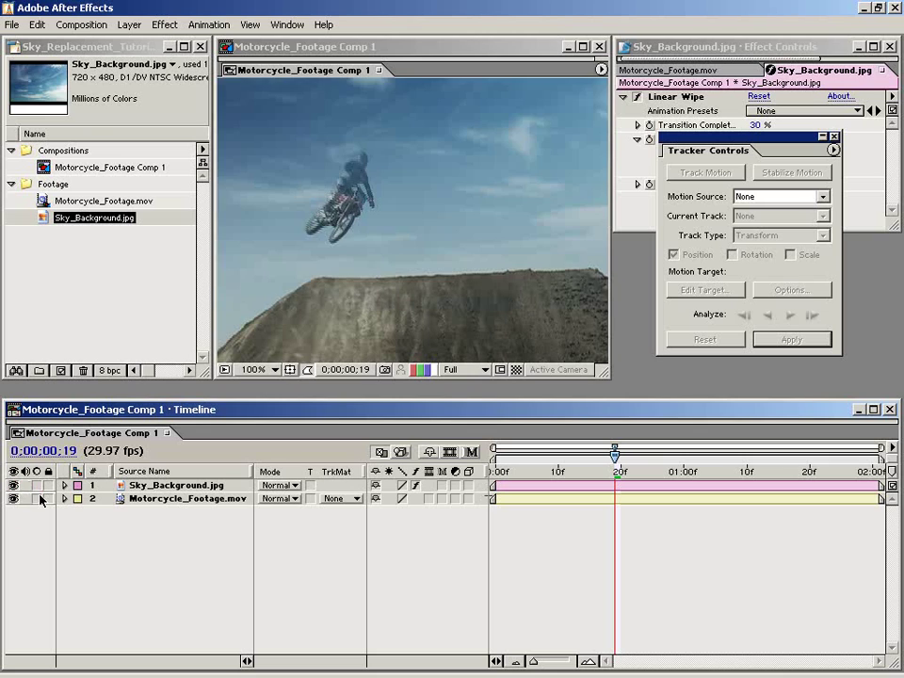
{"action": "left_click", "coordinate": [195, 486]}
{"action": "key", "text": "comma"}
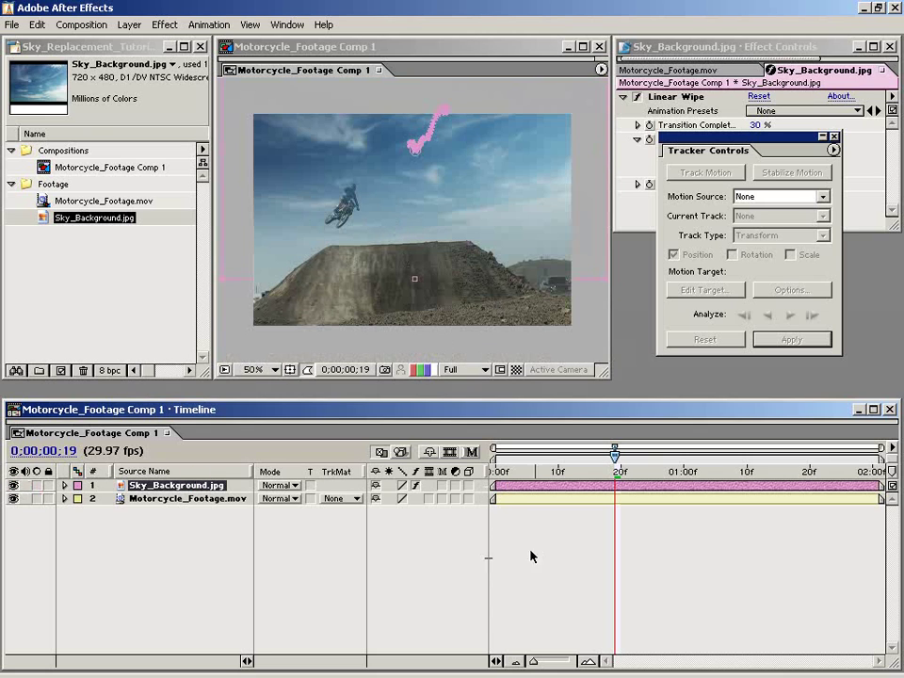
{"action": "left_click", "coordinate": [531, 557]}
Hide and re-show the sky layer to compare against the original sky
{"action": "left_click", "coordinate": [150, 499]}
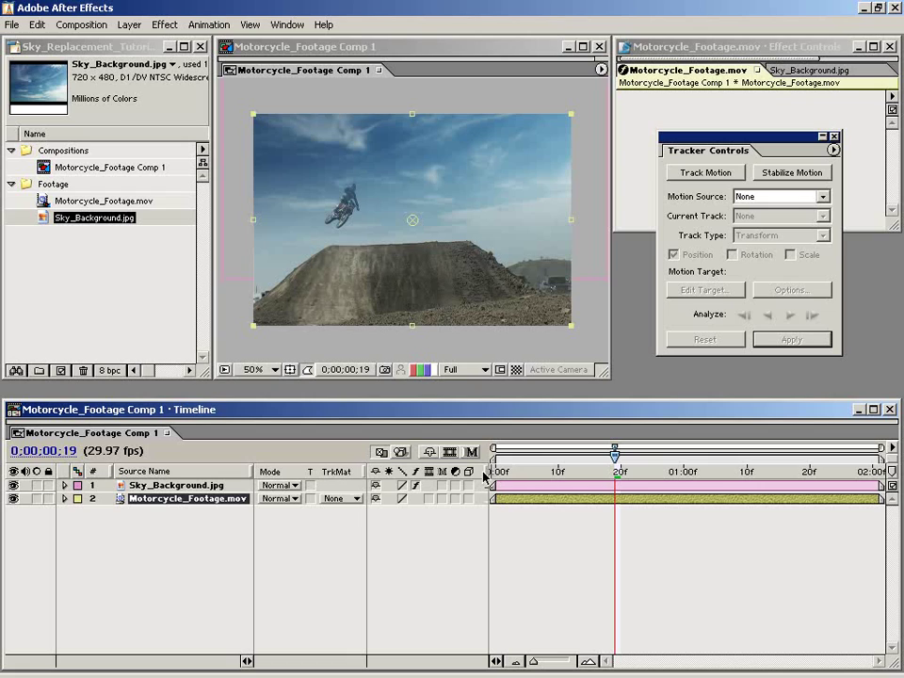
{"action": "left_click", "coordinate": [148, 565]}
{"action": "left_click", "coordinate": [14, 485]}
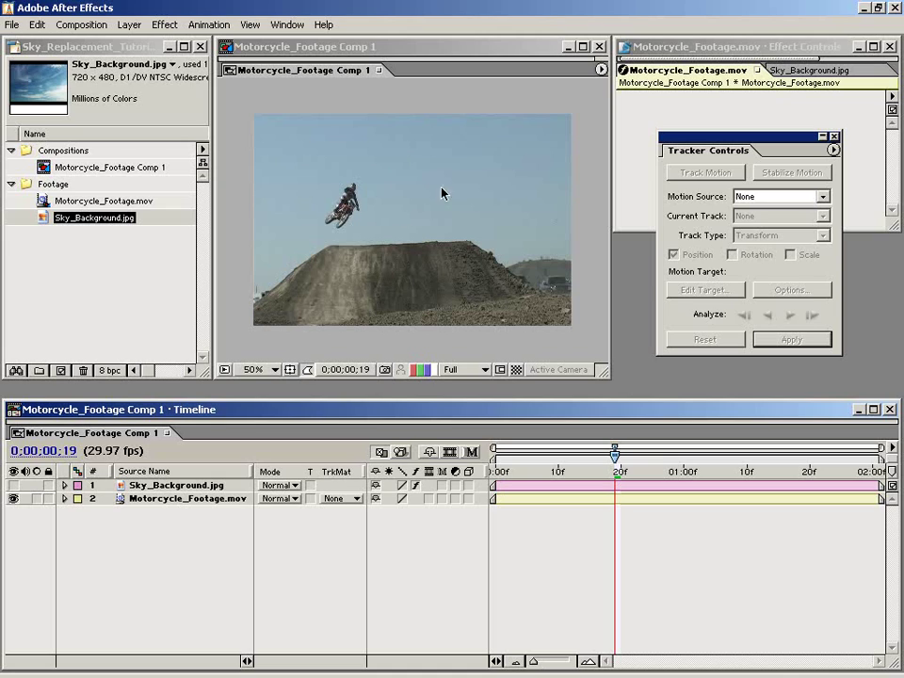
{"action": "left_click", "coordinate": [13, 485]}
Duplicate Motorcycle_Footage.mov with Ctrl+D and move the copy above the sky layer
{"action": "left_click", "coordinate": [158, 501]}
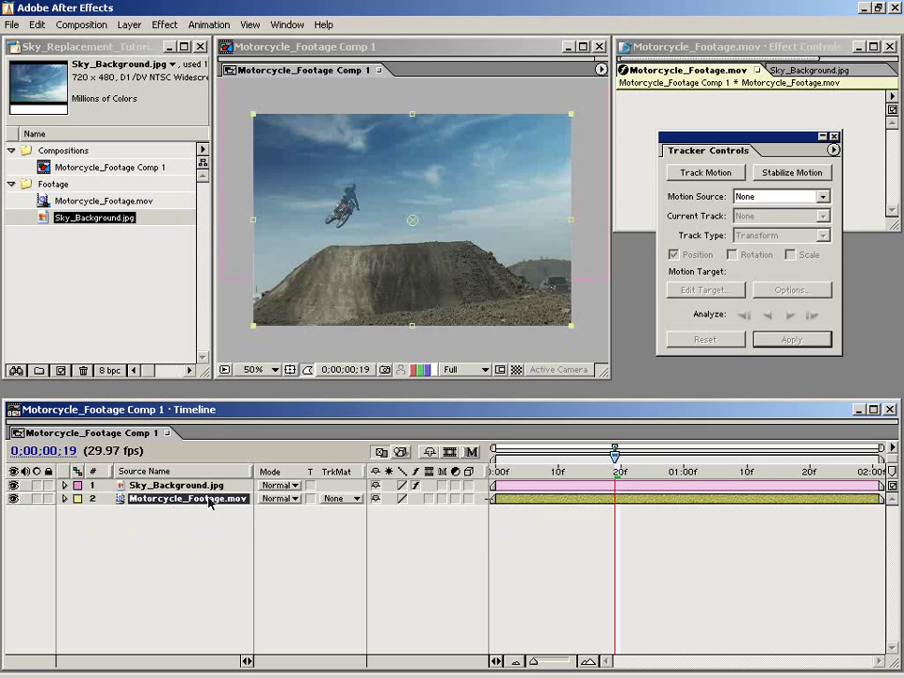
{"action": "key", "text": "ctrl+d"}
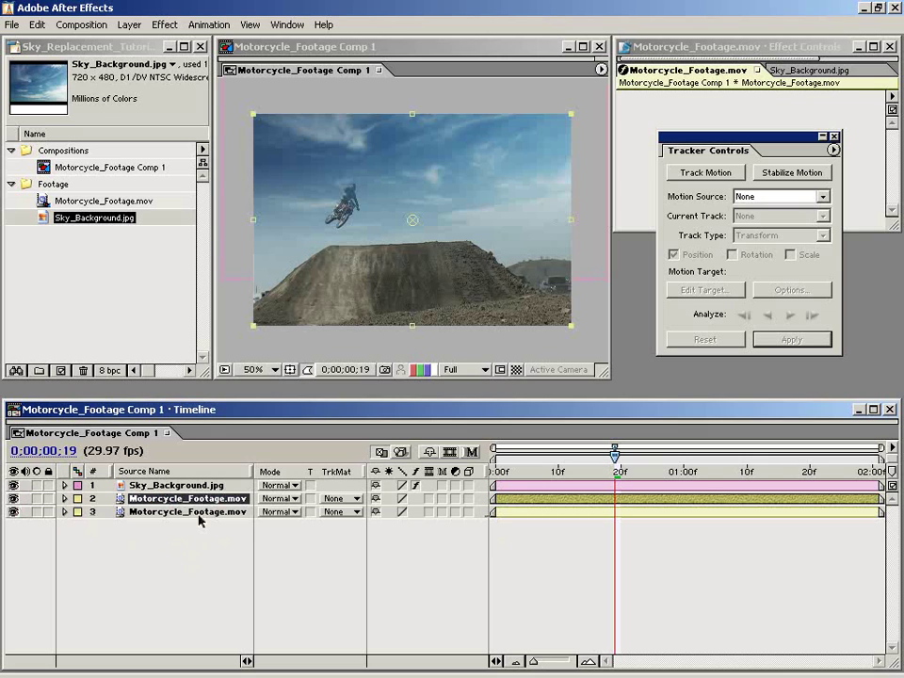
{"action": "left_click", "coordinate": [192, 535]}
{"action": "left_click", "coordinate": [156, 501]}
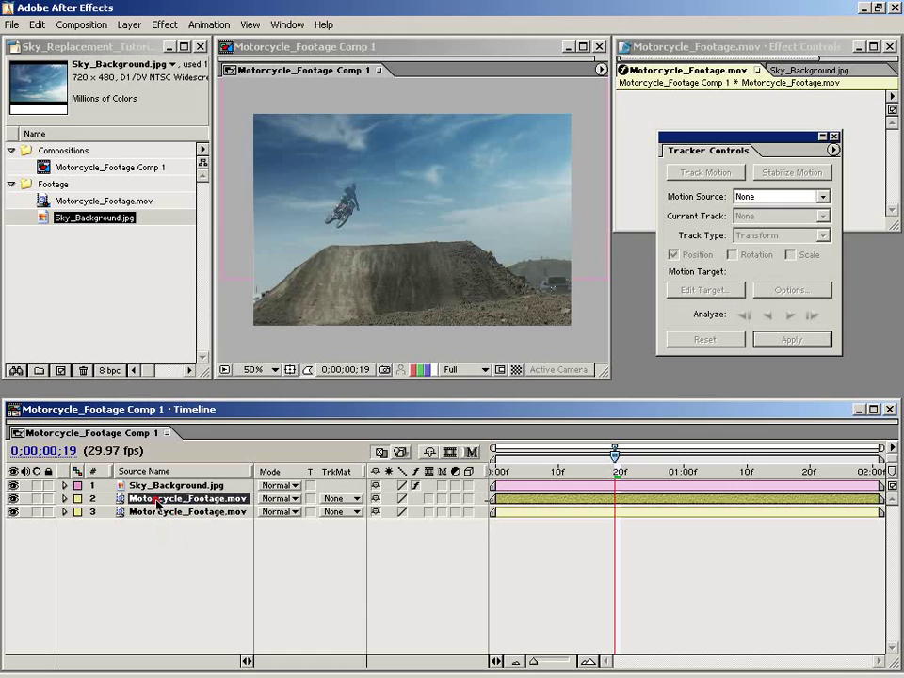
{"action": "left_click_drag", "start_coordinate": [148, 505], "coordinate": [133, 488]}
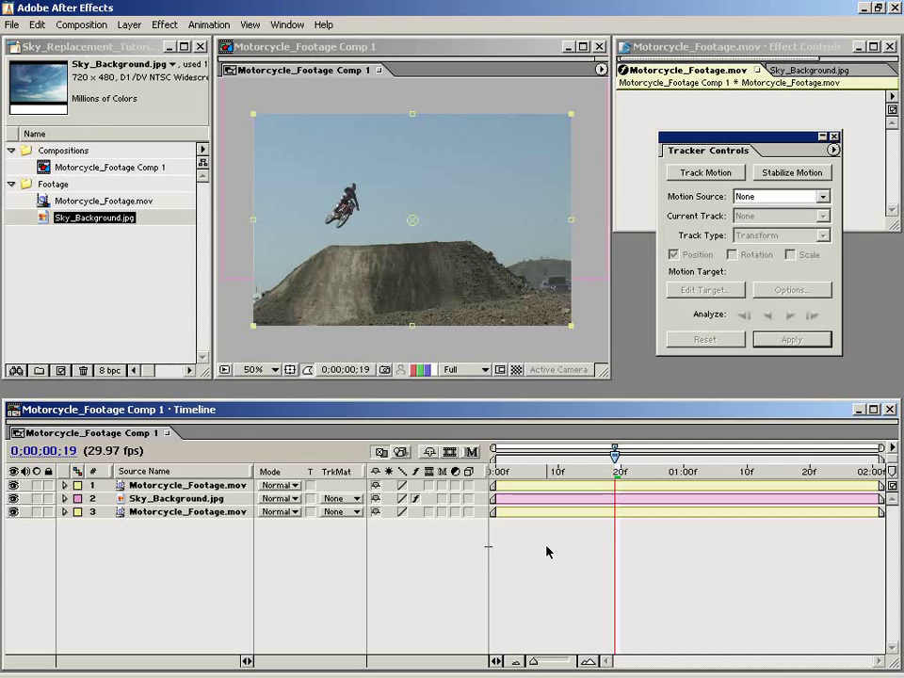
{"action": "left_click_drag", "start_coordinate": [388, 301], "coordinate": [540, 332]}
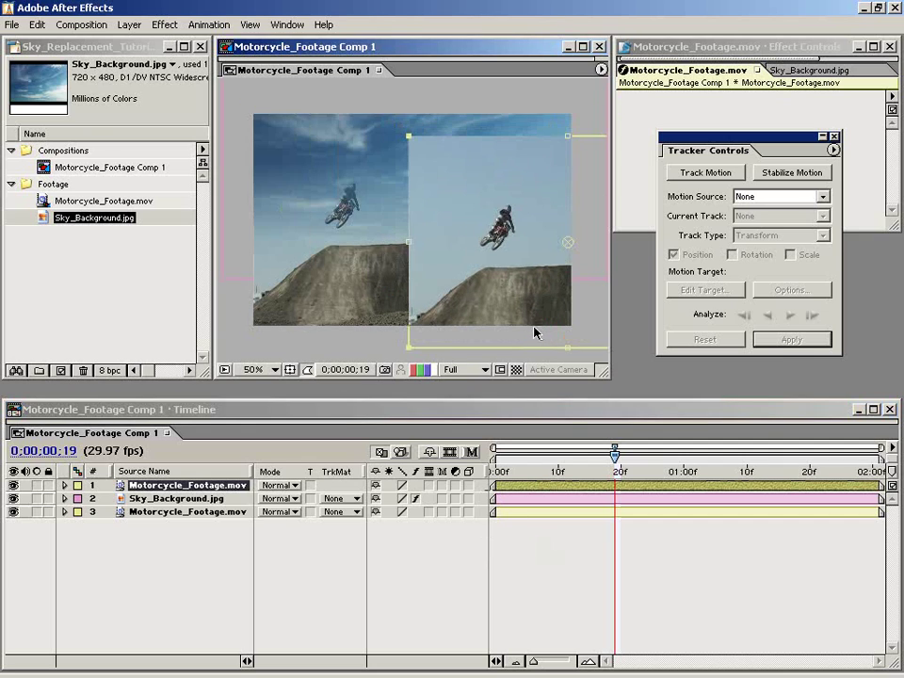
Apply a Color Key to the top footage copy and sample the pale sky
{"action": "key", "text": "ctrl+z"}
{"action": "left_click", "coordinate": [164, 25]}
{"action": "mouse_move", "coordinate": [179, 215]}
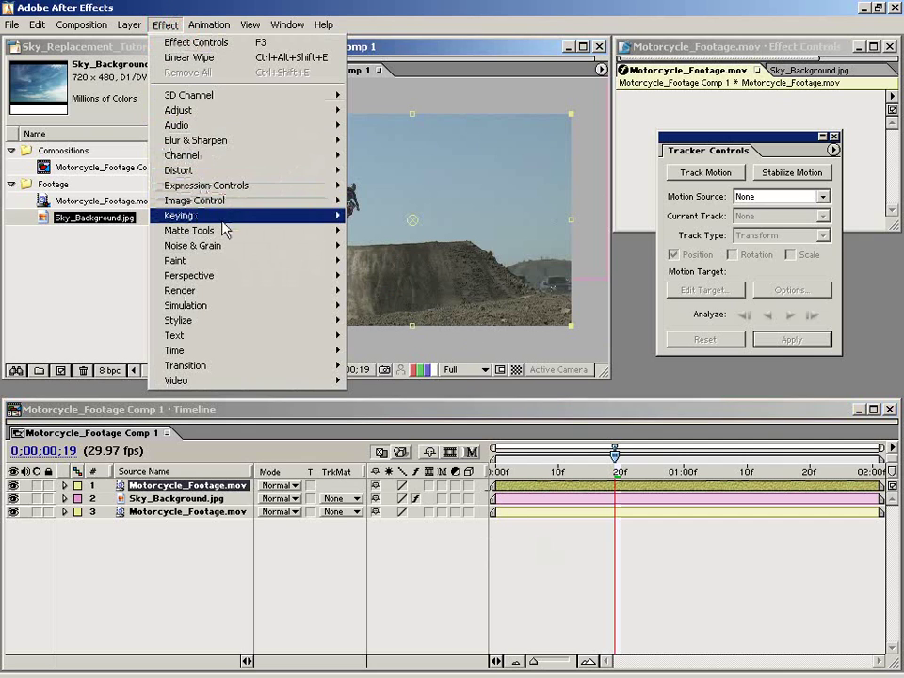
{"action": "left_click", "coordinate": [393, 251]}
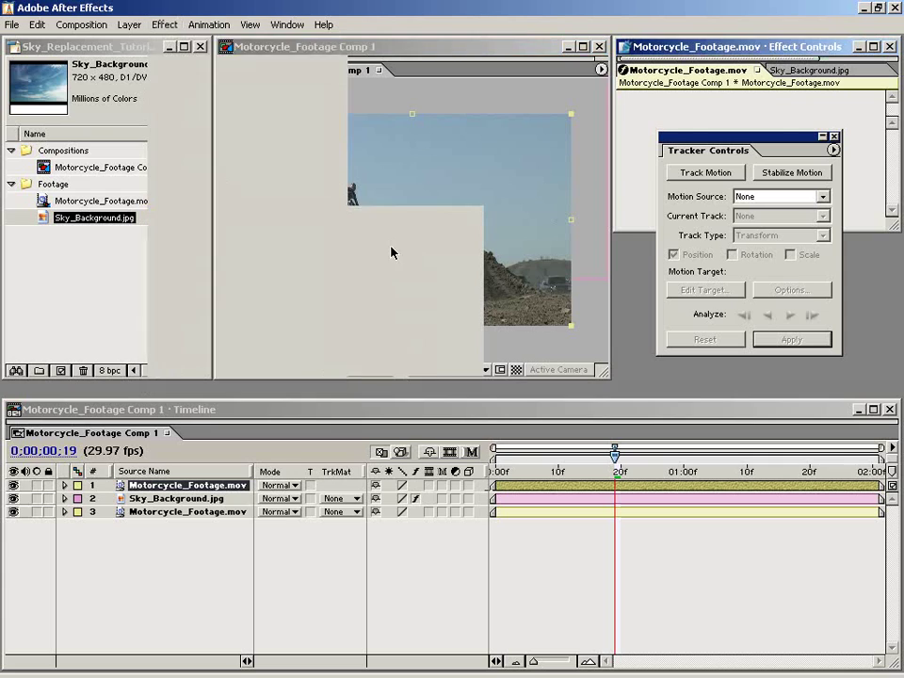
{"action": "left_click_drag", "start_coordinate": [777, 141], "coordinate": [806, 265]}
{"action": "left_click", "coordinate": [778, 124]}
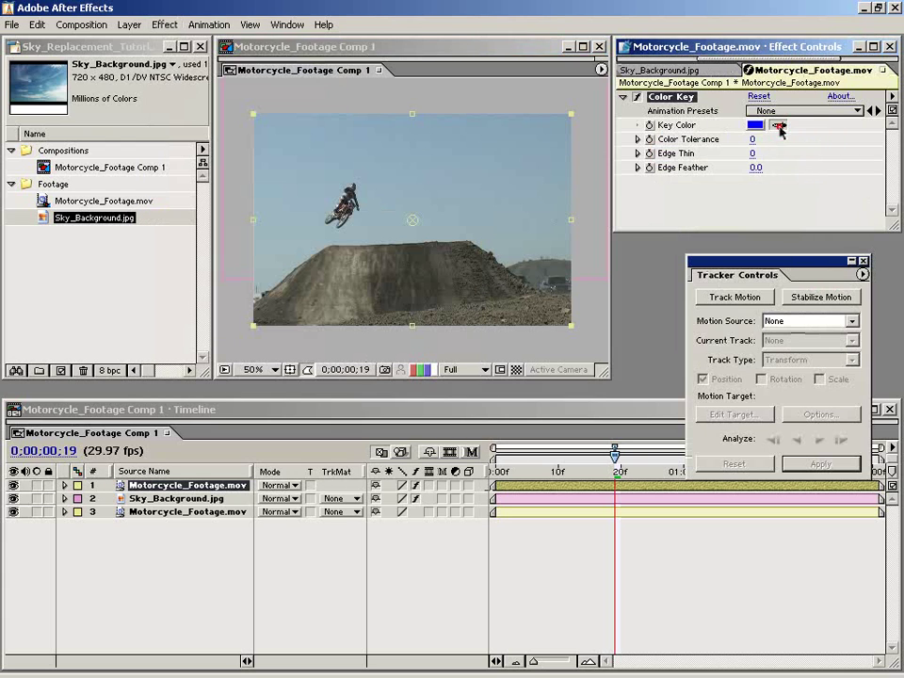
{"action": "left_click", "coordinate": [377, 176]}
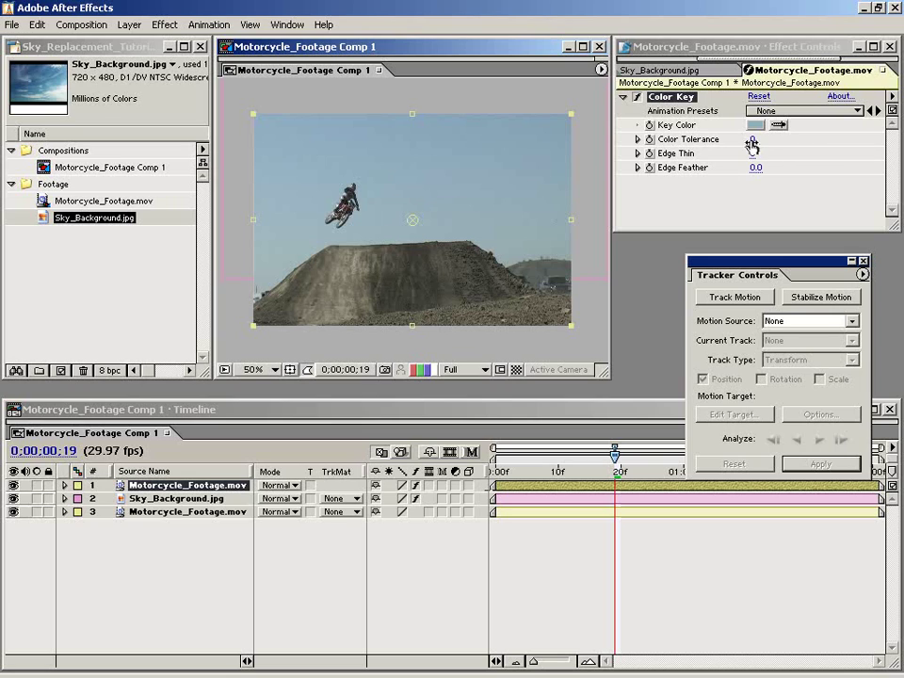
Set Color Tolerance to 50 and inspect the keyed rider up close
{"action": "left_click_drag", "start_coordinate": [752, 143], "coordinate": [771, 138]}
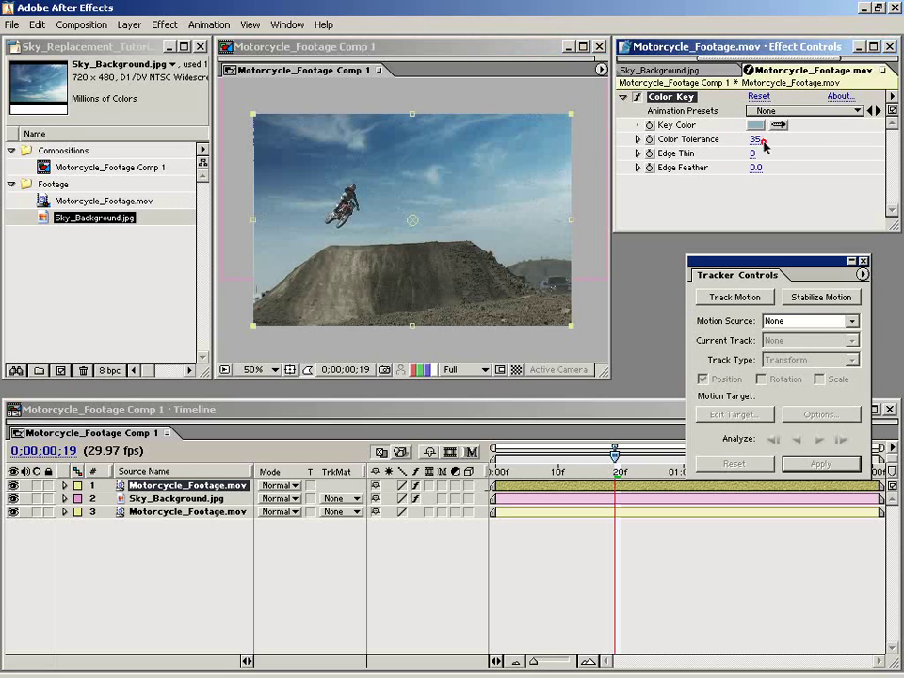
{"action": "left_click", "coordinate": [758, 140]}
{"action": "type", "text": "50"}
{"action": "key", "text": "Return"}
{"action": "key", "text": "period"}
{"action": "left_click_drag", "start_coordinate": [287, 213], "coordinate": [418, 250]}
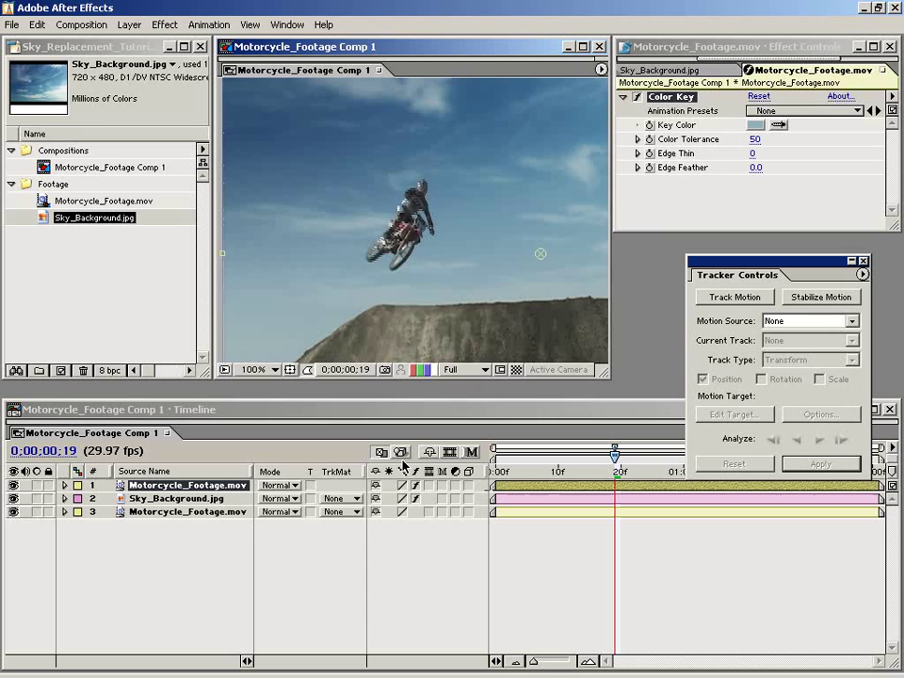
{"action": "left_click", "coordinate": [13, 485]}
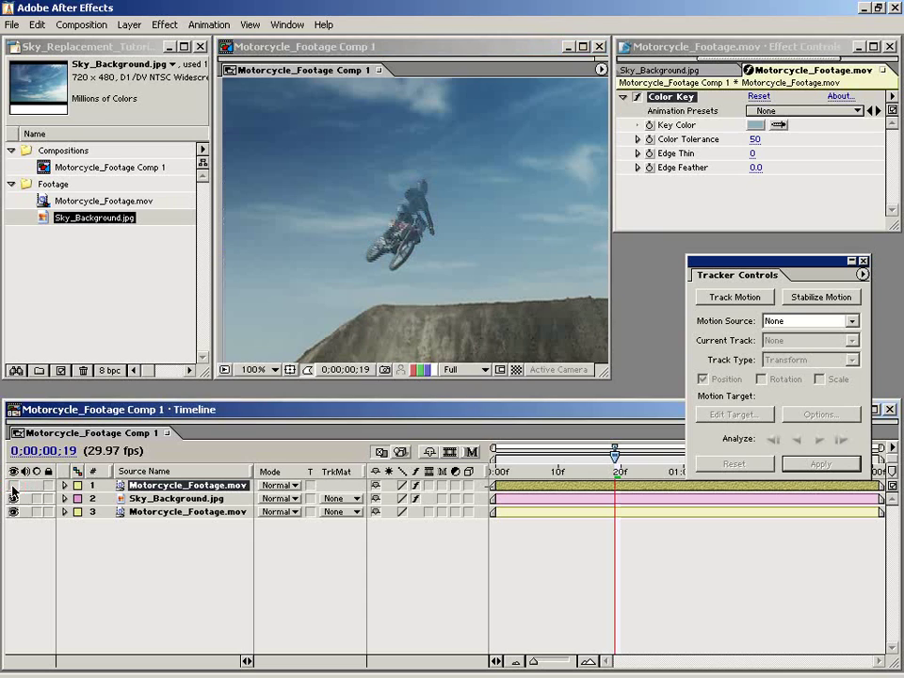
{"action": "left_click", "coordinate": [13, 485]}
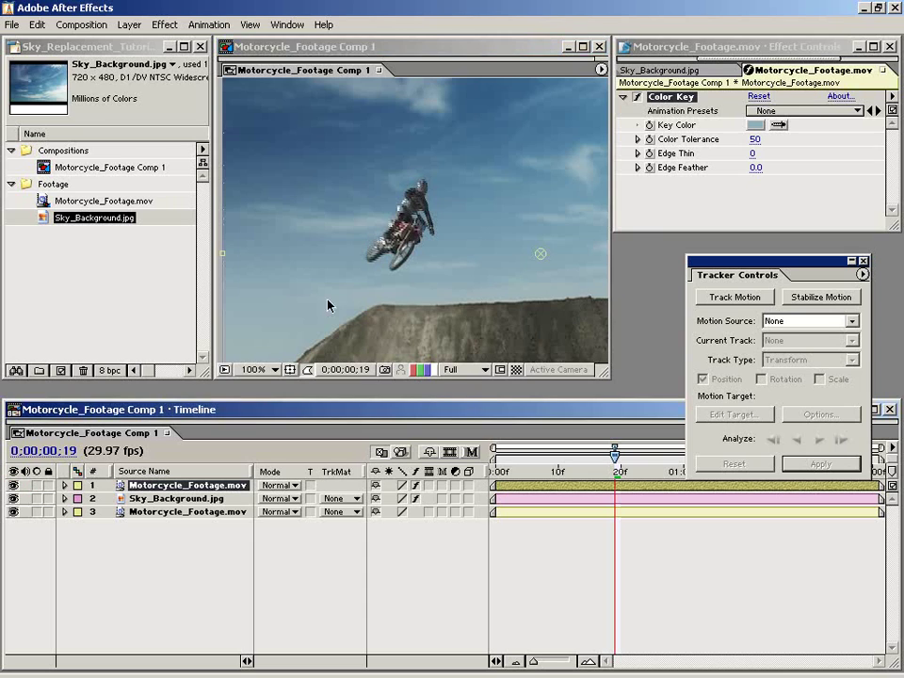
Check the key one second later and raise Color Tolerance to 55
{"action": "key", "text": "comma"}
{"action": "key", "text": "shift+Page_Down"}
{"action": "key", "text": "shift+Page_Down"}
{"action": "key", "text": "shift+Page_Down"}
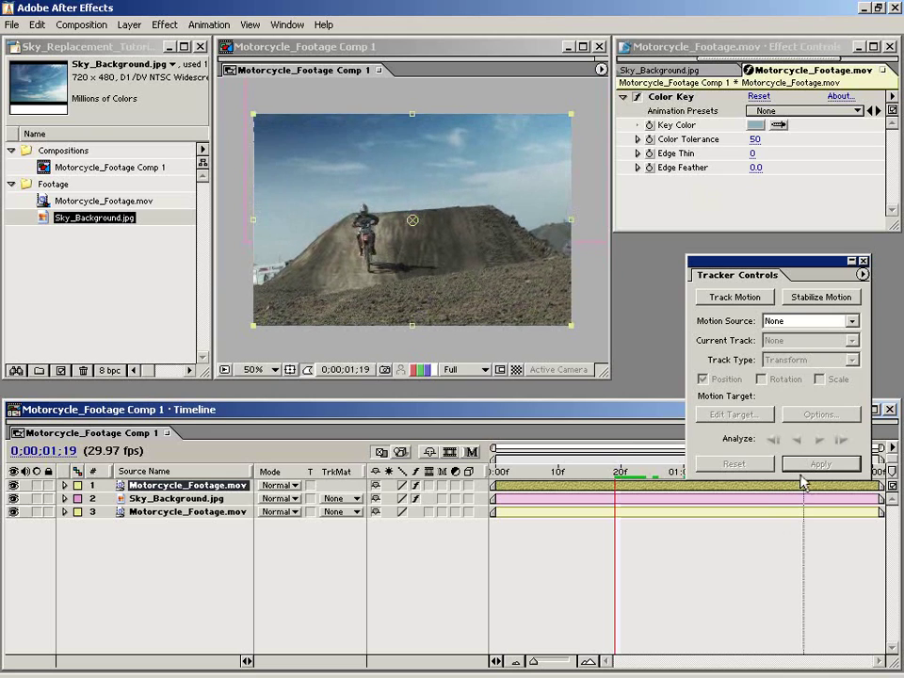
{"action": "left_click", "coordinate": [755, 139]}
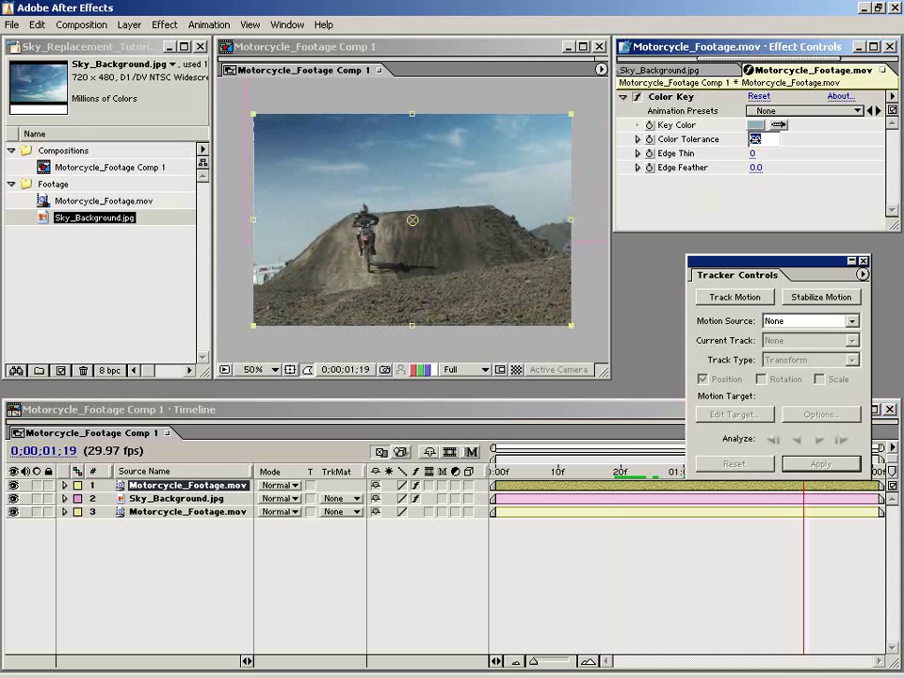
{"action": "type", "text": "55"}
{"action": "key", "text": "Return"}
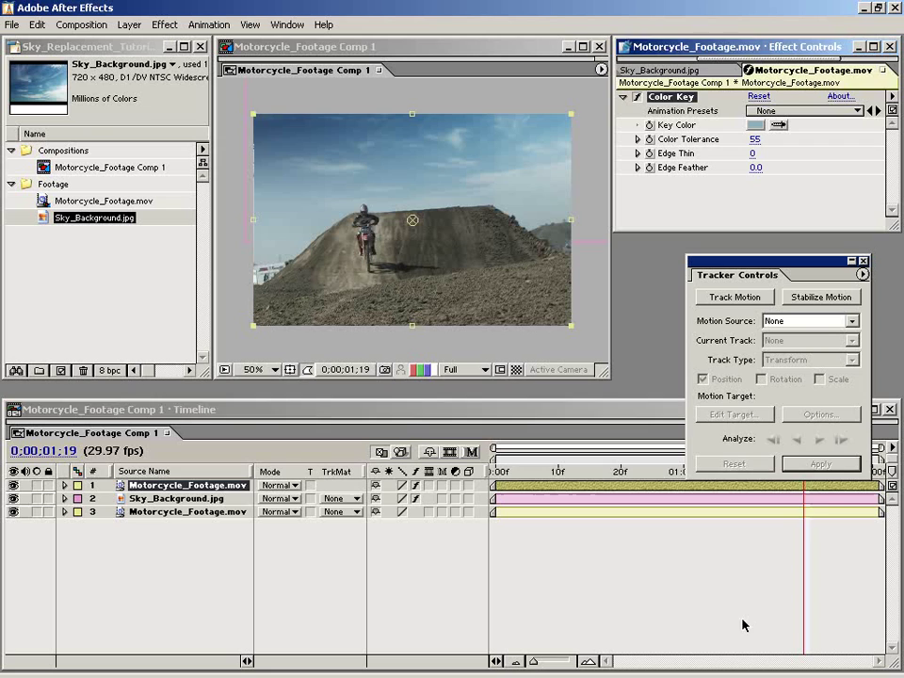
{"action": "left_click", "coordinate": [744, 624]}
{"action": "left_click_drag", "start_coordinate": [773, 258], "coordinate": [779, 213]}
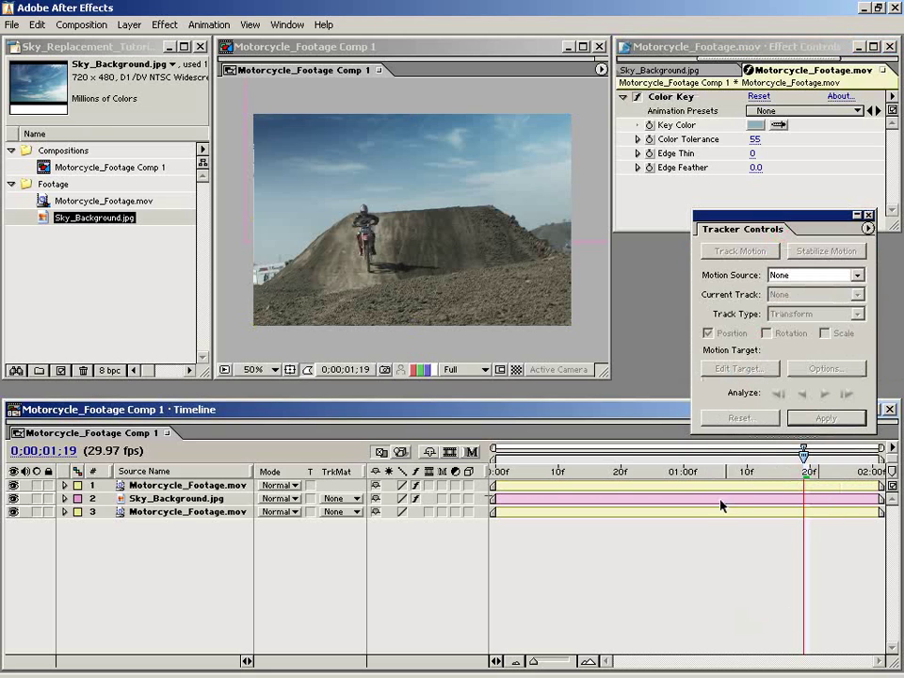
RAM preview the keyed composite from an earlier frame of the jump
{"action": "mouse_move", "coordinate": [803, 468]}
{"action": "left_mouse_down"}
{"action": "mouse_move", "coordinate": [610, 471]}
{"action": "mouse_move", "coordinate": [509, 490]}
{"action": "mouse_move", "coordinate": [635, 478]}
{"action": "left_mouse_up"}
{"action": "left_click", "coordinate": [287, 25]}
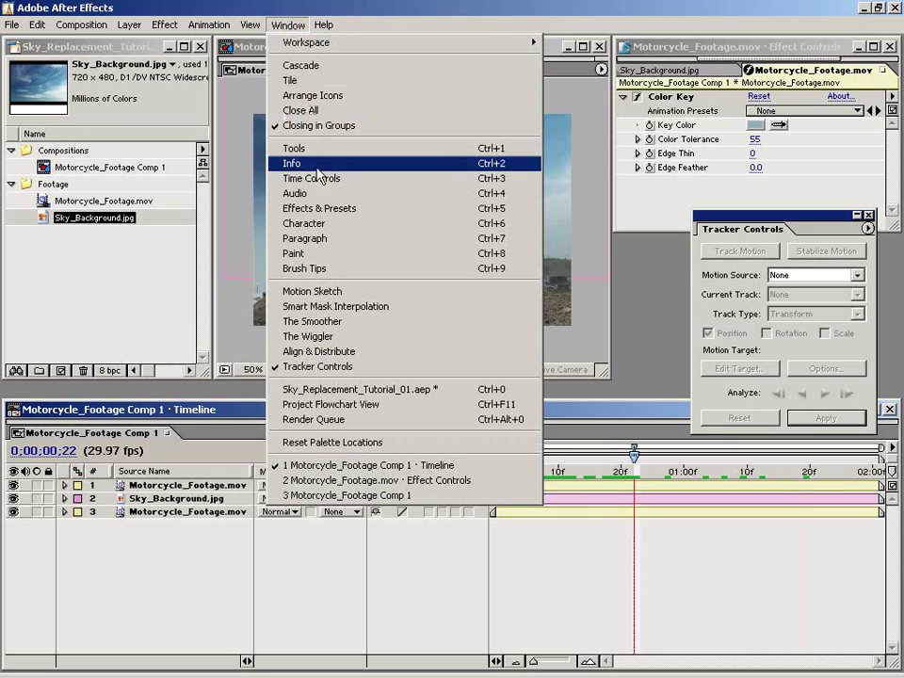
{"action": "left_click", "coordinate": [345, 180]}
{"action": "left_click", "coordinate": [865, 77]}
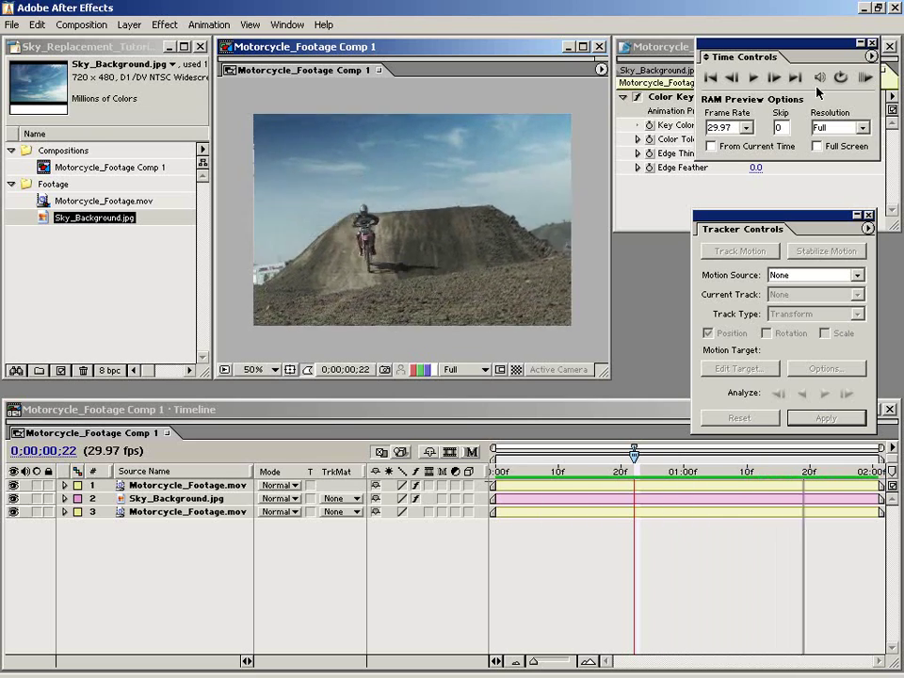
{"action": "left_click", "coordinate": [488, 478]}
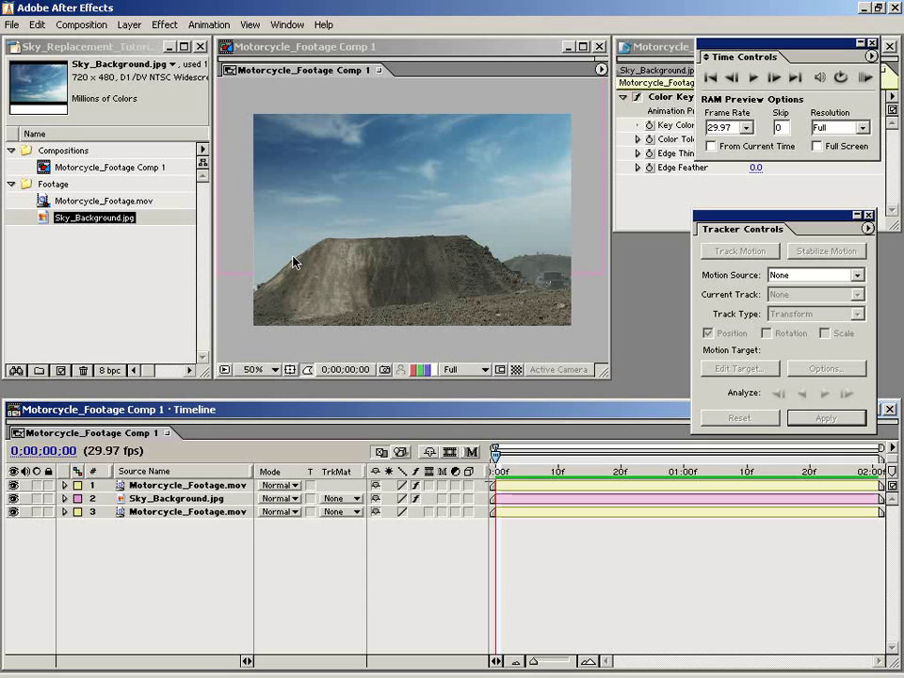
Add a new adjustment layer at the top of the comp
{"action": "left_click", "coordinate": [130, 24]}
{"action": "mouse_move", "coordinate": [139, 43]}
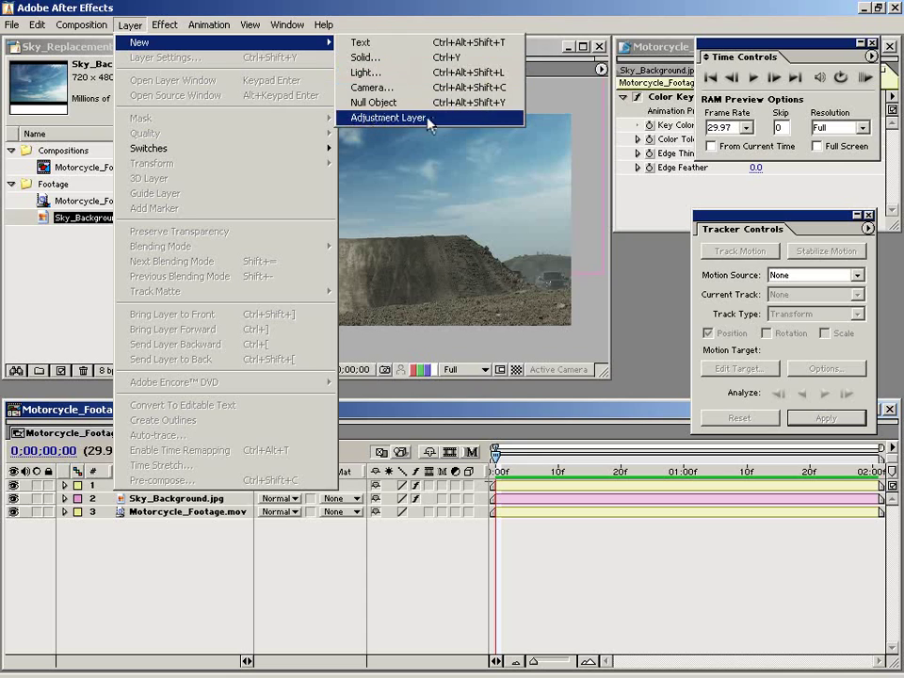
{"action": "left_click", "coordinate": [440, 120]}
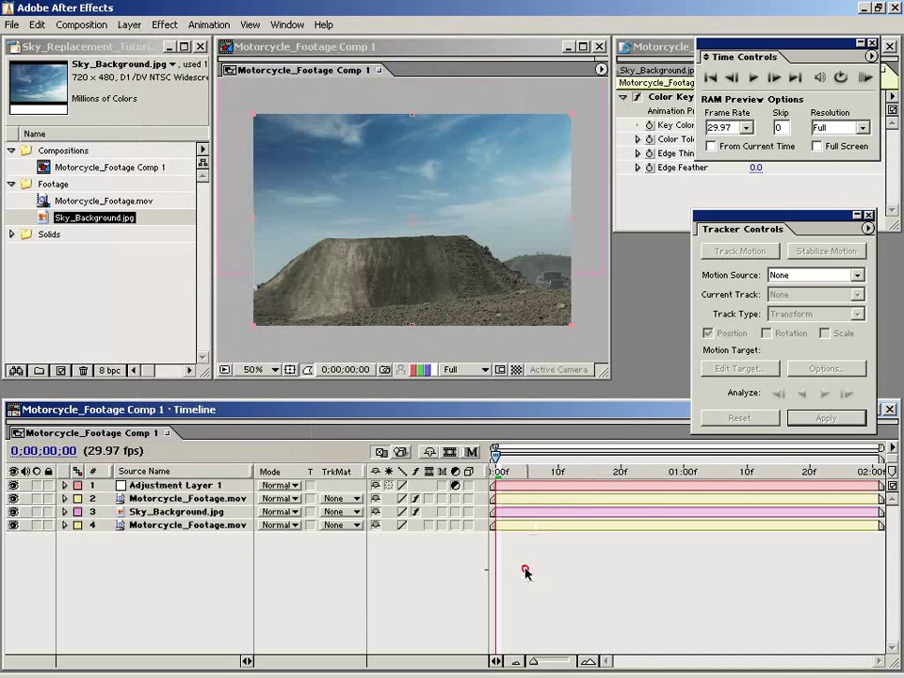
{"action": "mouse_move", "coordinate": [504, 472]}
{"action": "left_mouse_down"}
{"action": "mouse_move", "coordinate": [741, 476]}
{"action": "mouse_move", "coordinate": [652, 476]}
{"action": "left_mouse_up"}
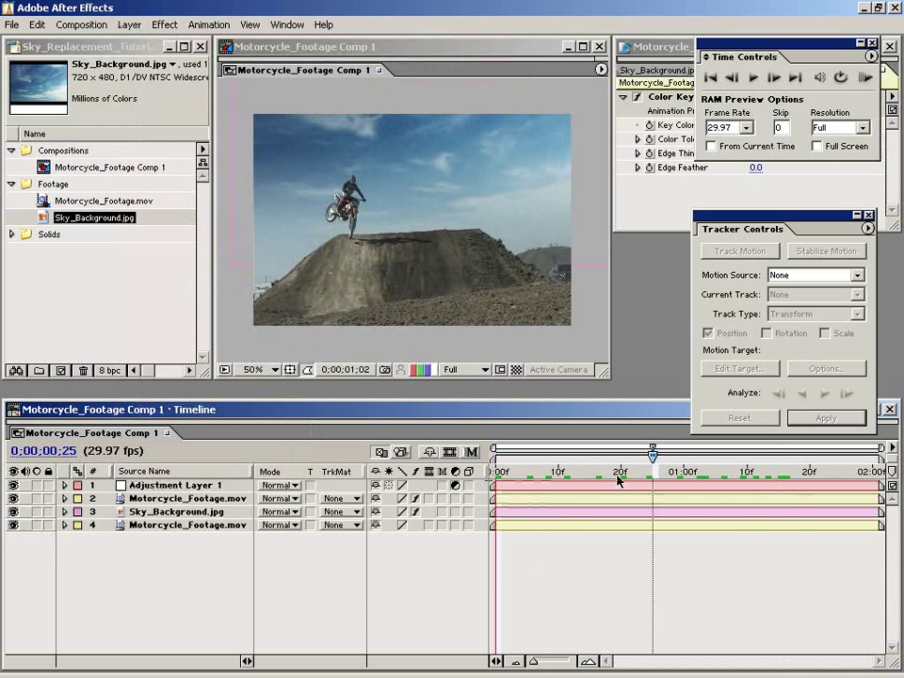
{"action": "left_click", "coordinate": [545, 485]}
Apply Curves to the adjustment layer and bend the RGB curve up to brighten
{"action": "left_click", "coordinate": [166, 25]}
{"action": "mouse_move", "coordinate": [179, 110]}
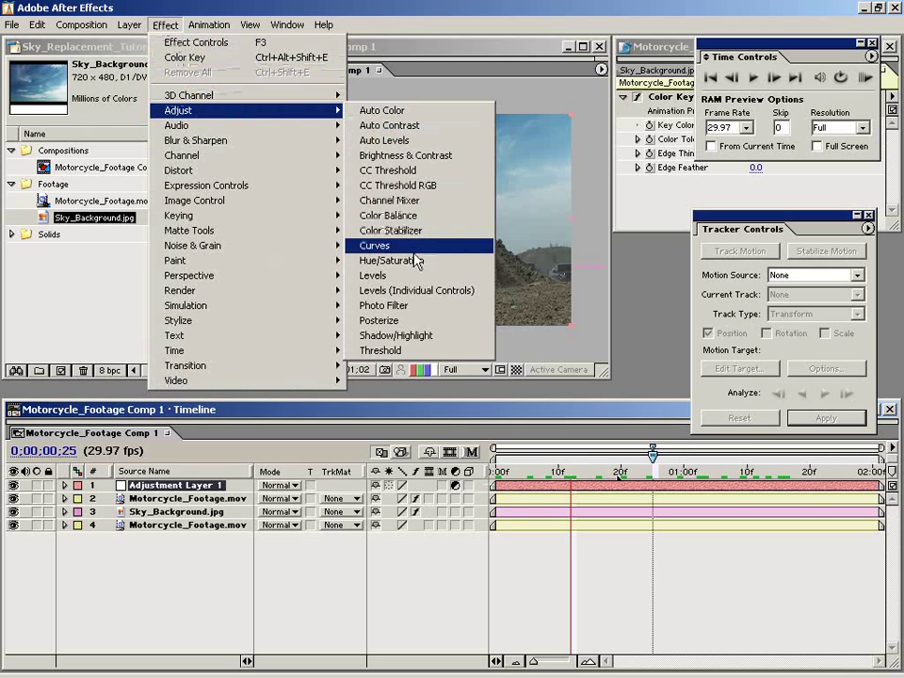
{"action": "left_click", "coordinate": [372, 249]}
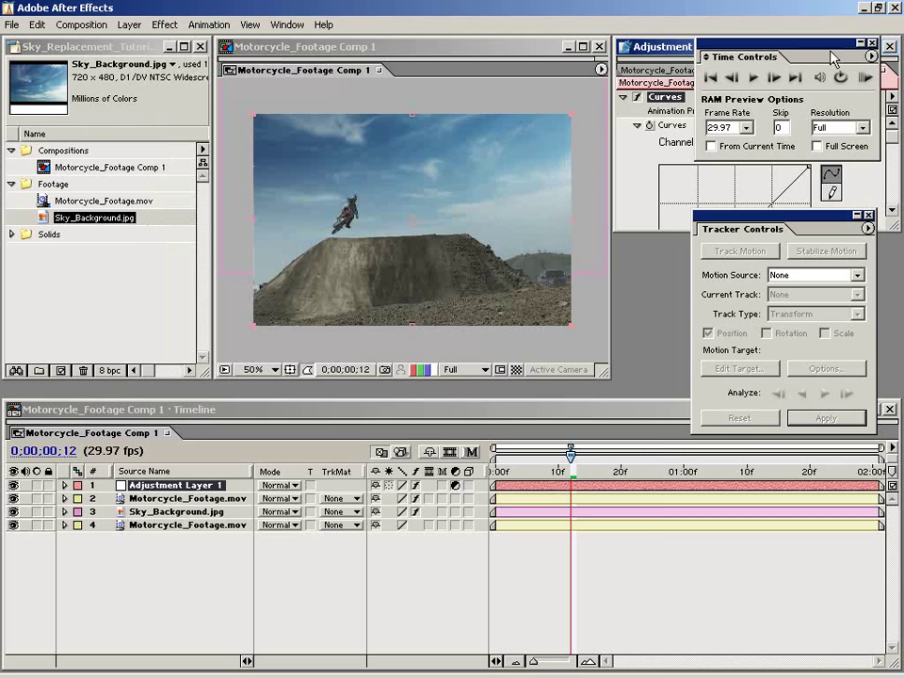
{"action": "left_click", "coordinate": [872, 44]}
{"action": "left_click_drag", "start_coordinate": [780, 226], "coordinate": [818, 361]}
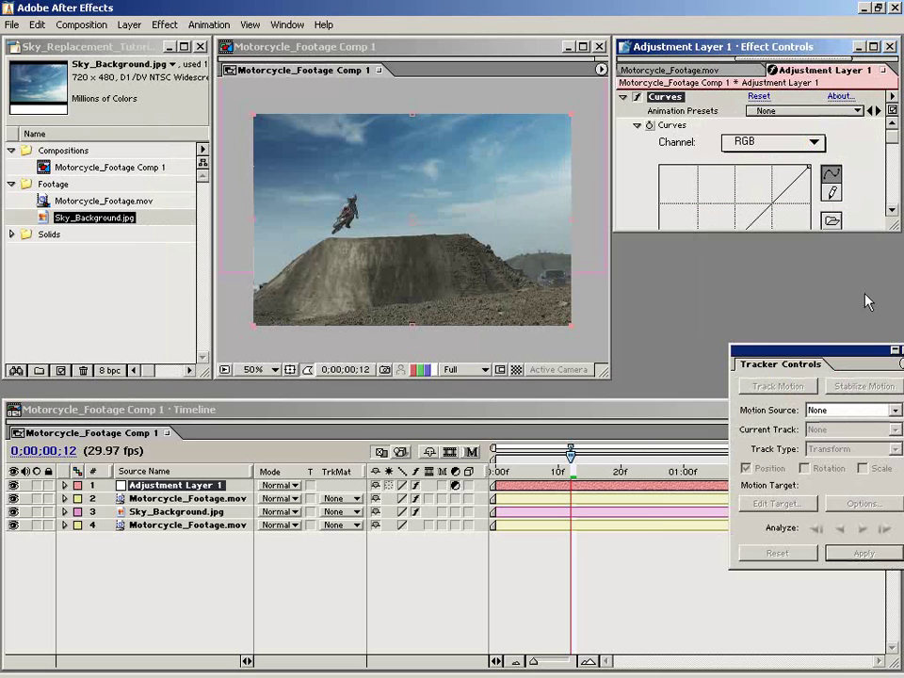
{"action": "left_click_drag", "start_coordinate": [888, 341], "coordinate": [894, 342]}
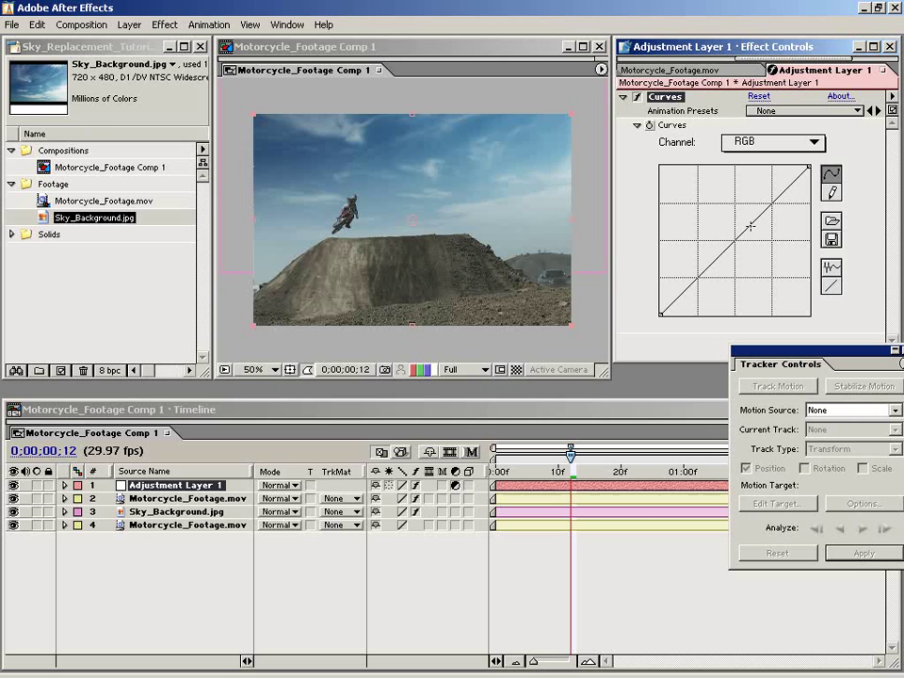
{"action": "left_click_drag", "start_coordinate": [751, 225], "coordinate": [745, 223]}
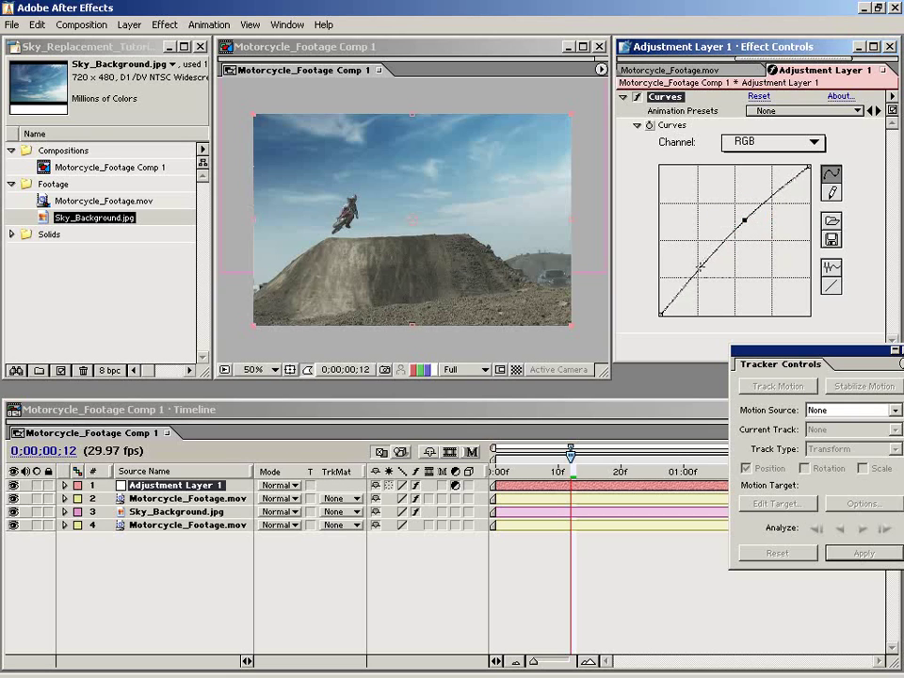
{"action": "left_click_drag", "start_coordinate": [699, 268], "coordinate": [701, 275]}
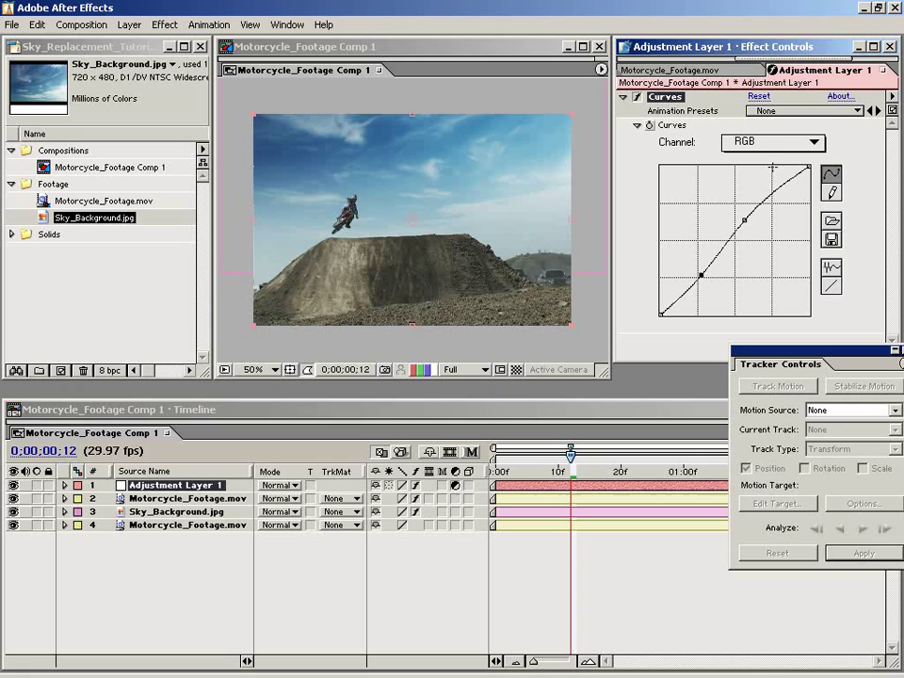
Raise the Red curve and lower the Blue curve to warm the shot
{"action": "left_click", "coordinate": [746, 149]}
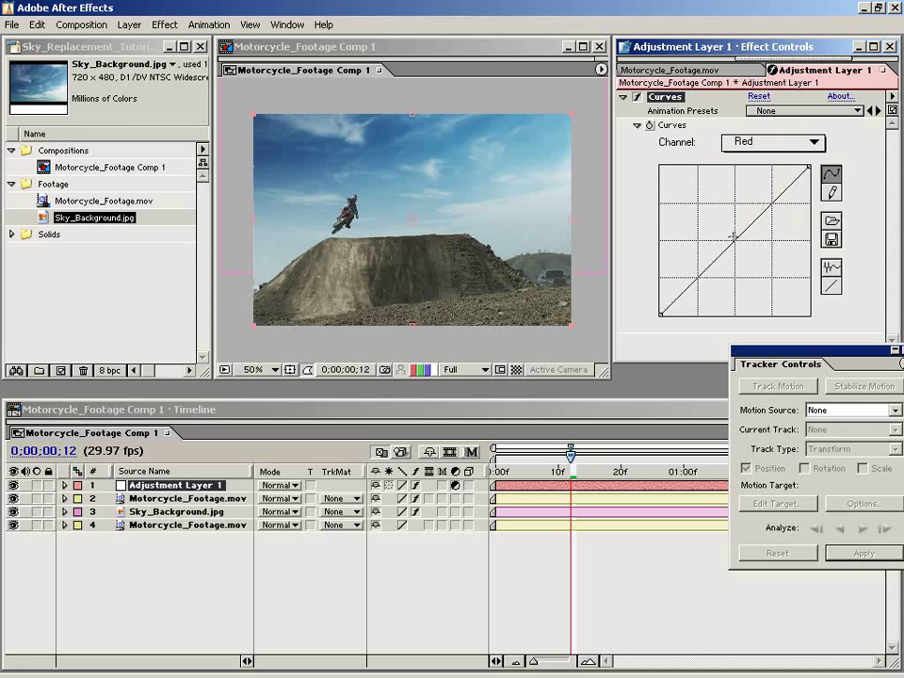
{"action": "left_click_drag", "start_coordinate": [737, 238], "coordinate": [734, 232]}
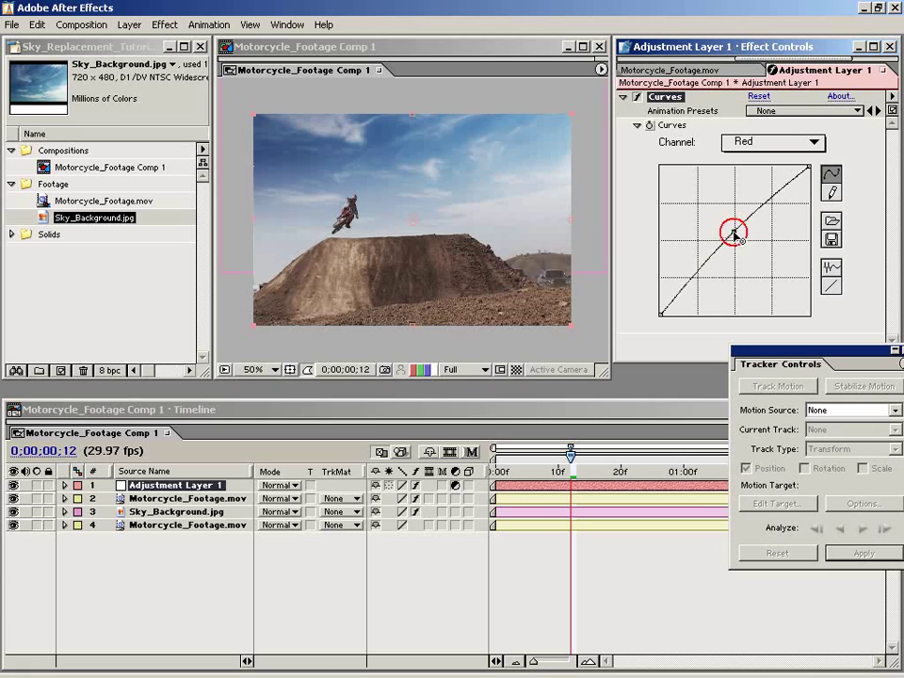
{"action": "left_click", "coordinate": [772, 142]}
{"action": "left_click", "coordinate": [751, 173]}
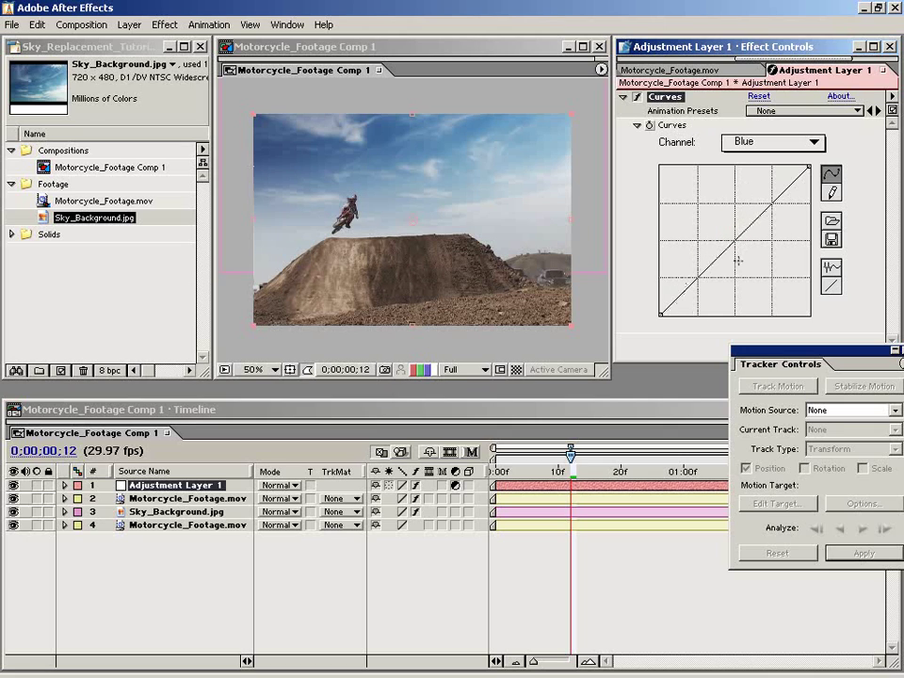
{"action": "mouse_move", "coordinate": [736, 241]}
{"action": "left_mouse_down"}
{"action": "mouse_move", "coordinate": [747, 251]}
{"action": "mouse_move", "coordinate": [740, 244]}
{"action": "left_mouse_up"}
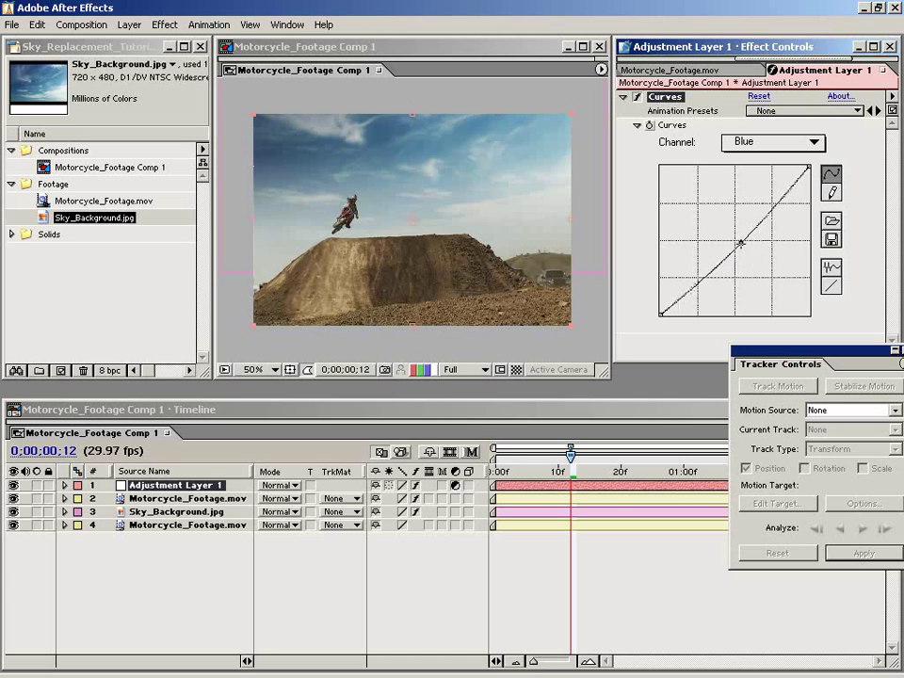
{"action": "mouse_move", "coordinate": [575, 478]}
{"action": "left_mouse_down"}
{"action": "mouse_move", "coordinate": [662, 476]}
{"action": "mouse_move", "coordinate": [525, 476]}
{"action": "left_mouse_up"}
RAM preview the graded shot, then park the time indicator at frame 25
{"action": "left_click", "coordinate": [287, 24]}
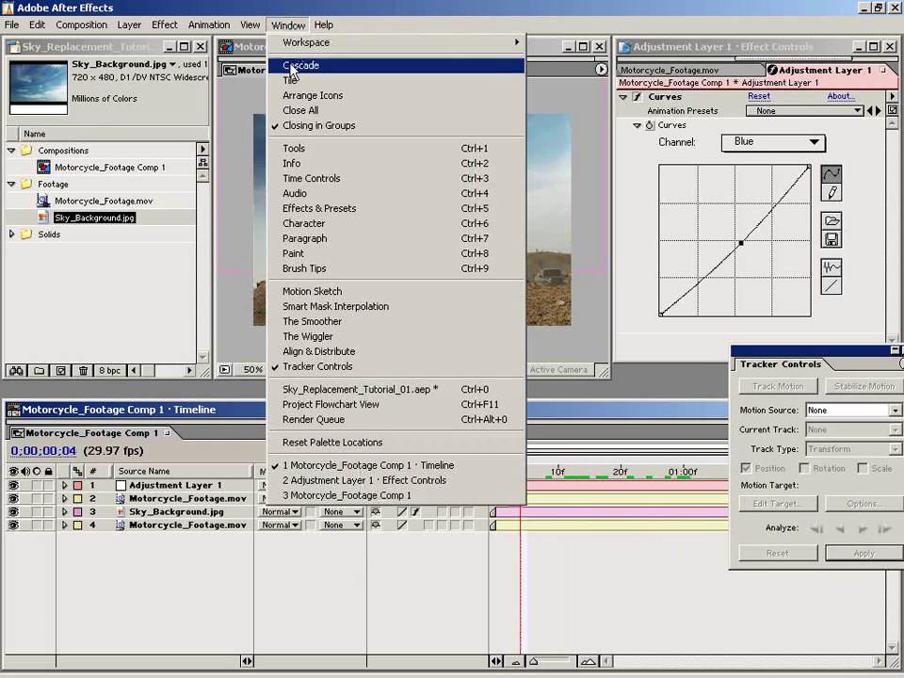
{"action": "left_click", "coordinate": [372, 179]}
{"action": "left_click", "coordinate": [864, 77]}
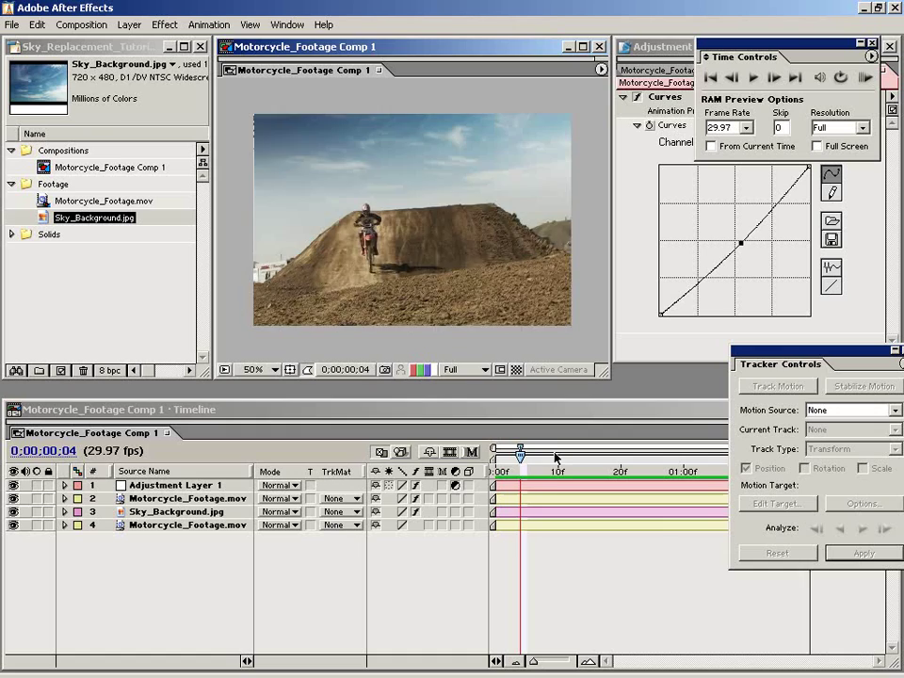
{"action": "left_click", "coordinate": [655, 471]}
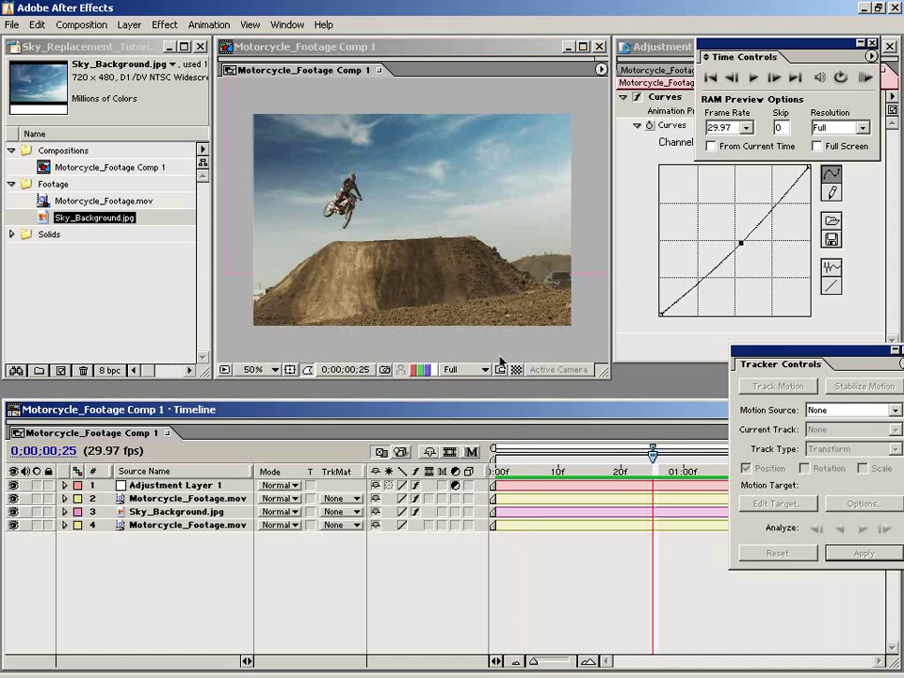